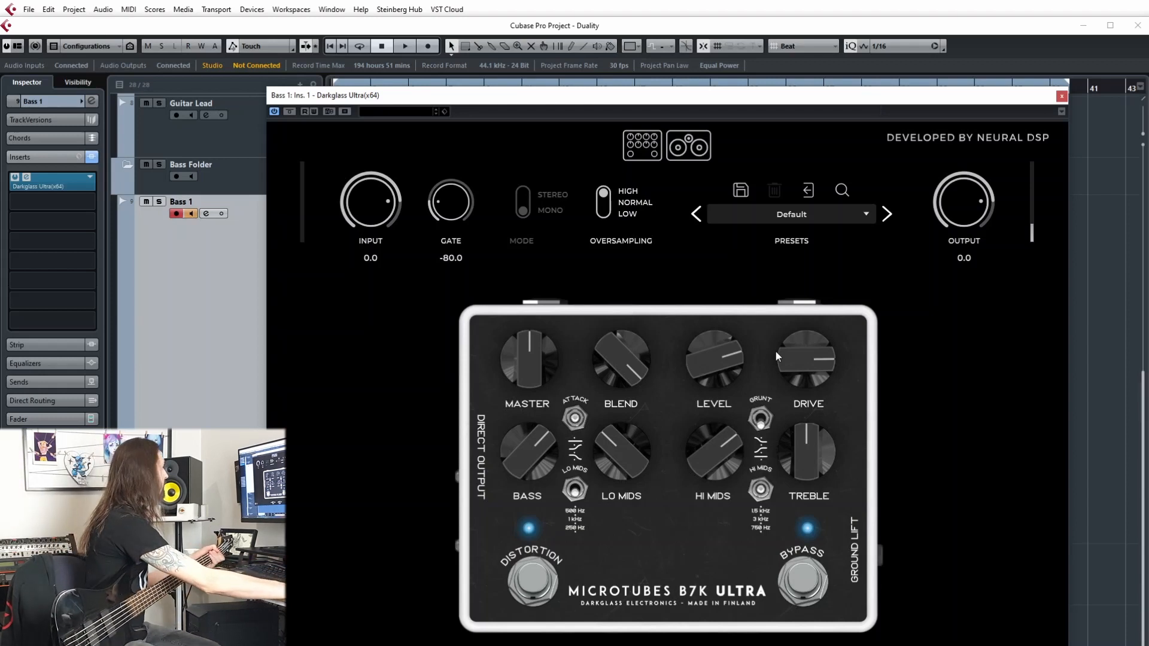
Turn the Drive knob fully up and lower the Blend knob on the Microtubes B7K Ultra pedal
left_click_drag(789, 369, 784, 283)
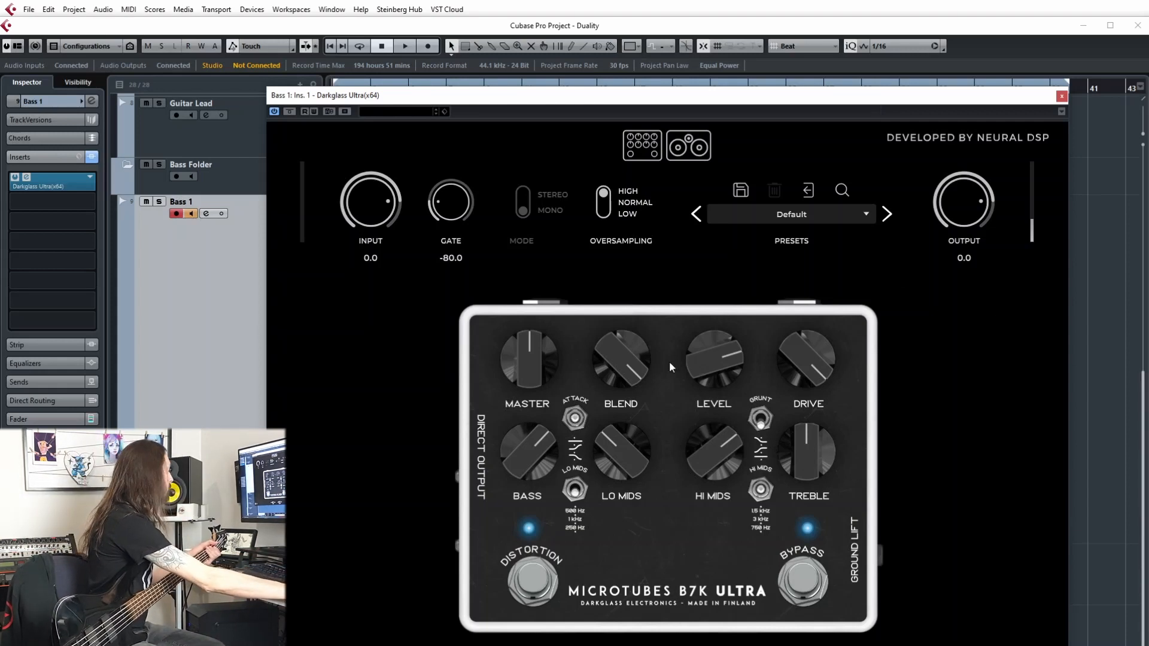
left_click_drag(605, 349, 605, 398)
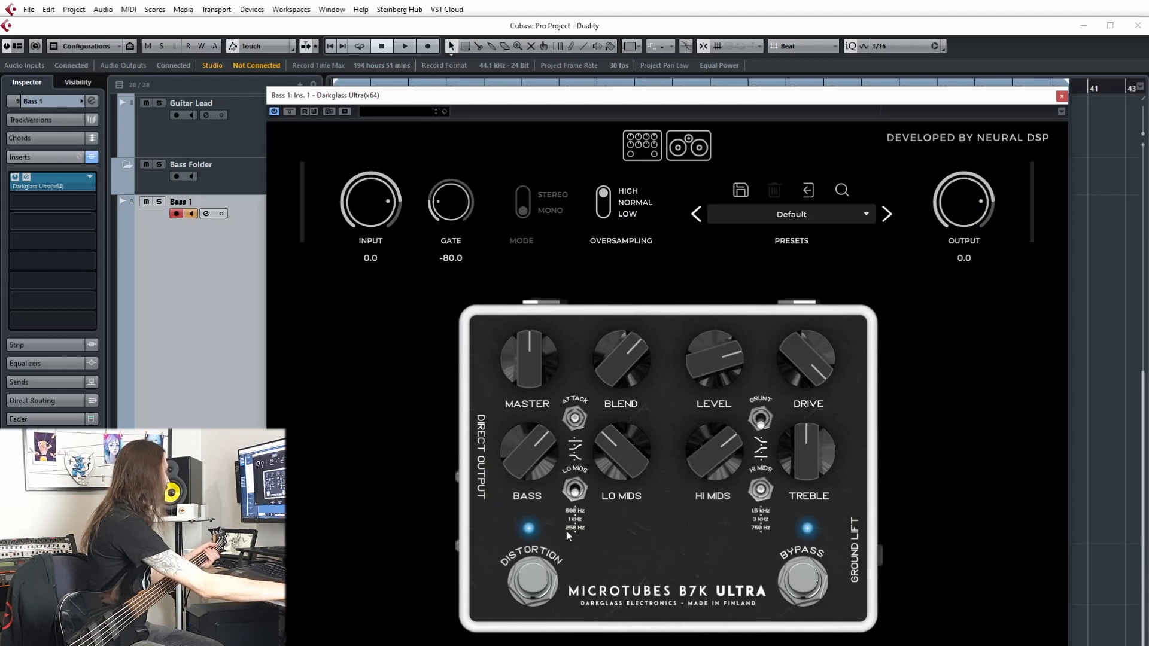
Turn the pedal's distortion off and on again, and flip the Grunt switch to another position and back
left_click(527, 575)
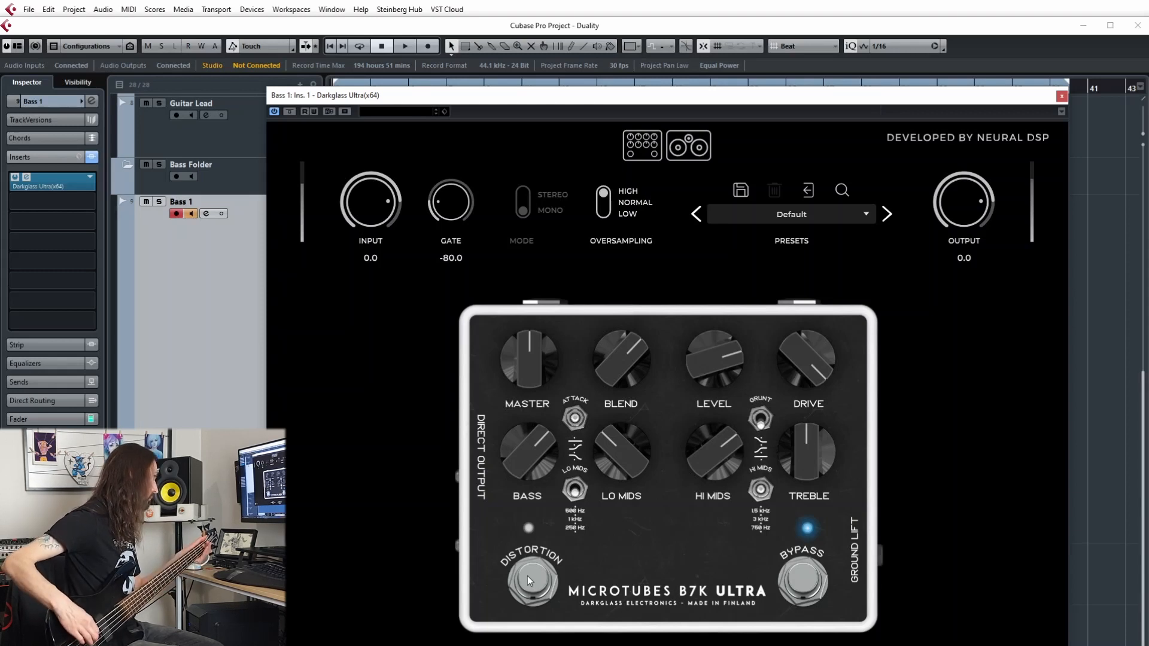
left_click(538, 573)
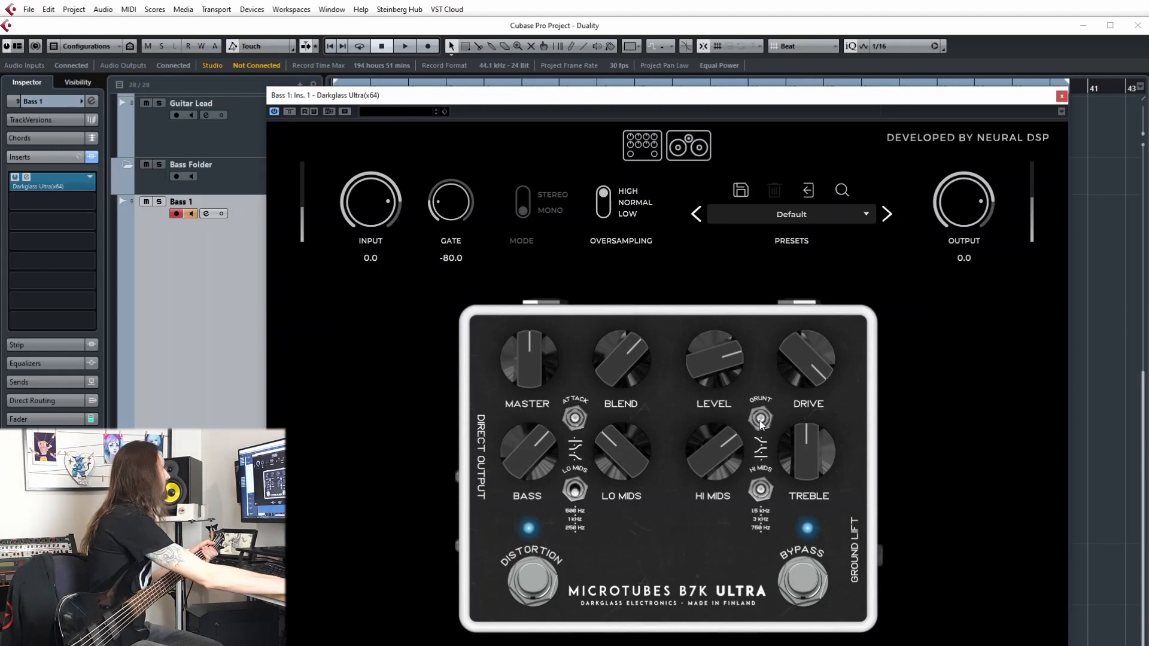
left_click_drag(761, 418, 759, 392)
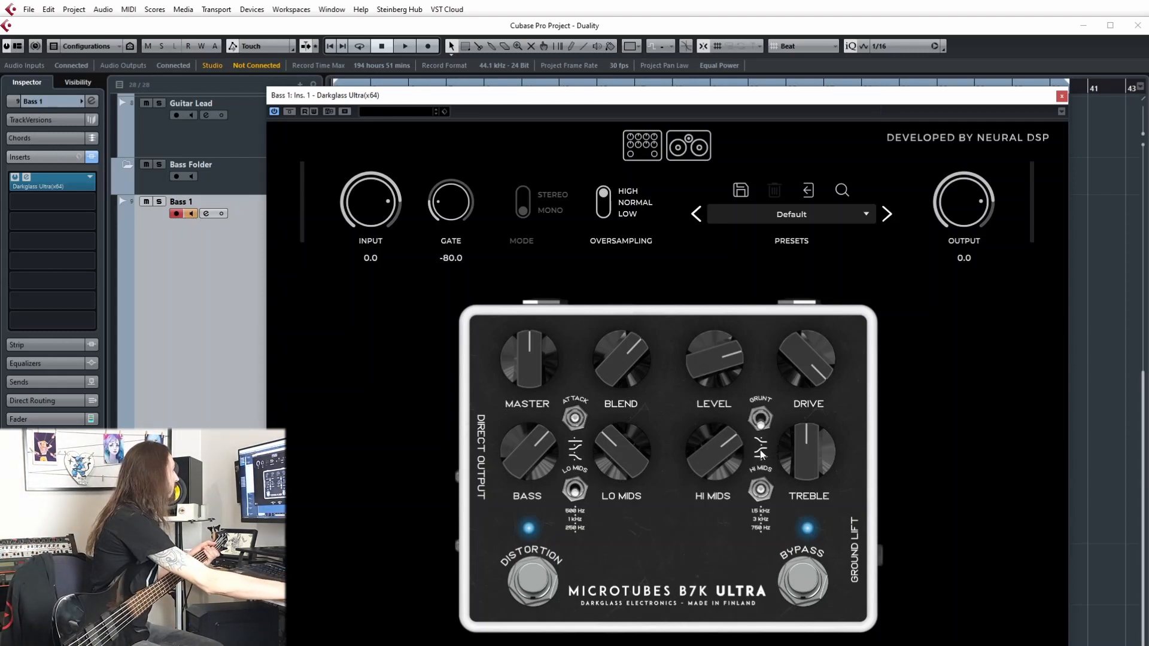
left_click(760, 416)
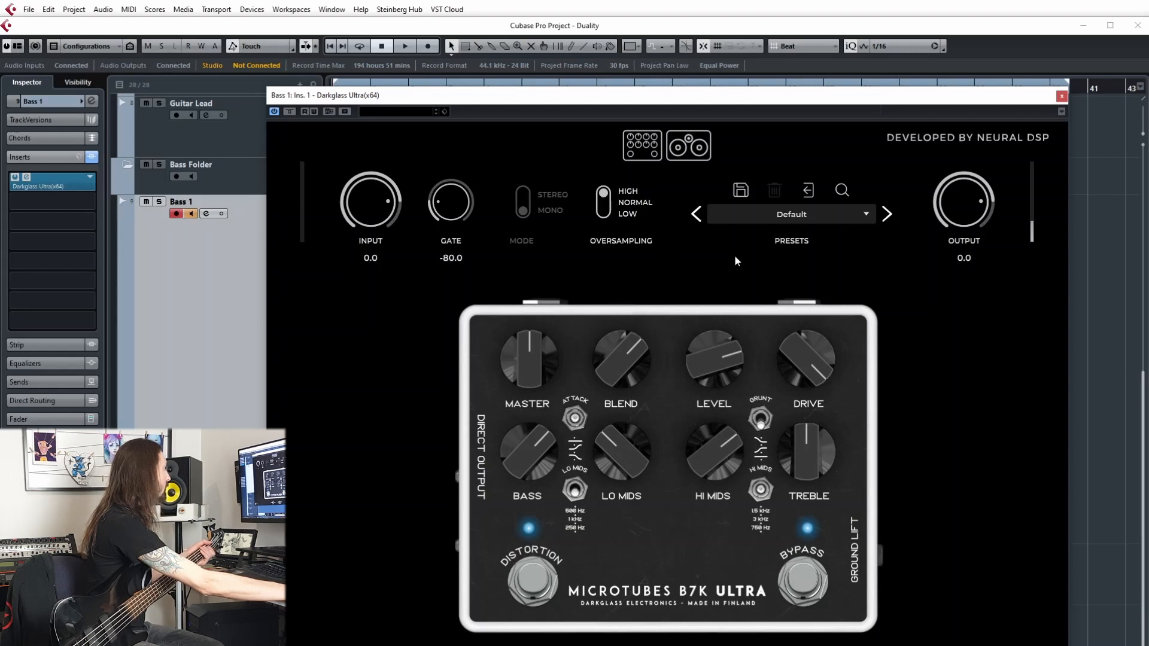
Browse the plugin's artist presets and close the preset list without loading one
left_click(866, 216)
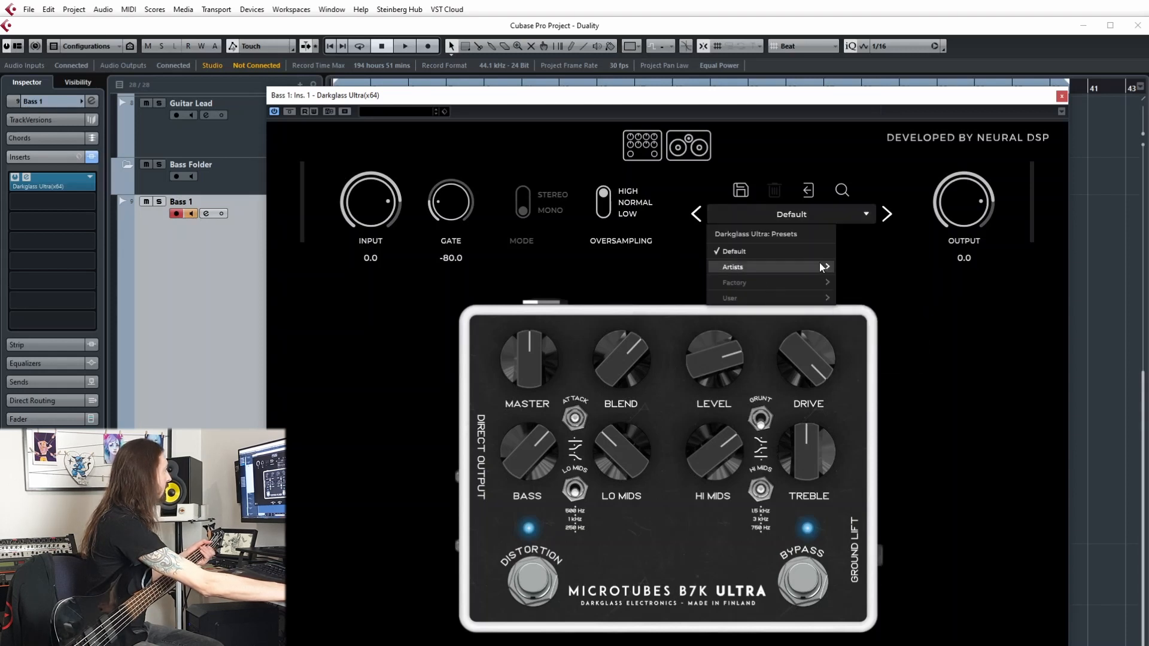
mouse_move(821, 266)
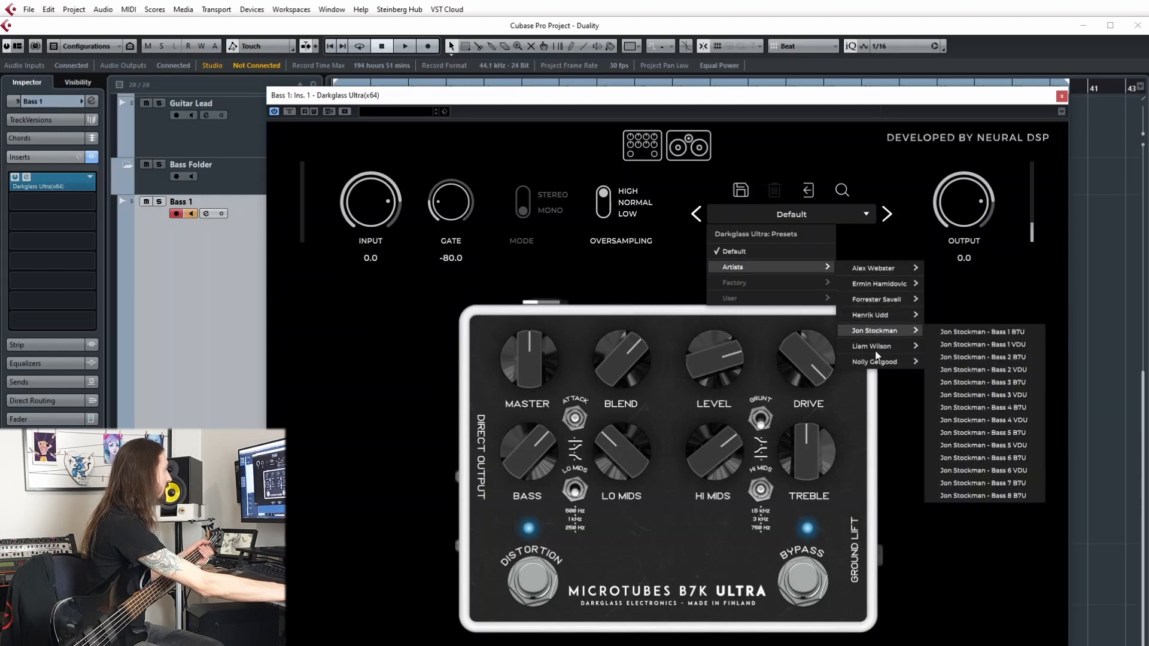
mouse_move(884, 334)
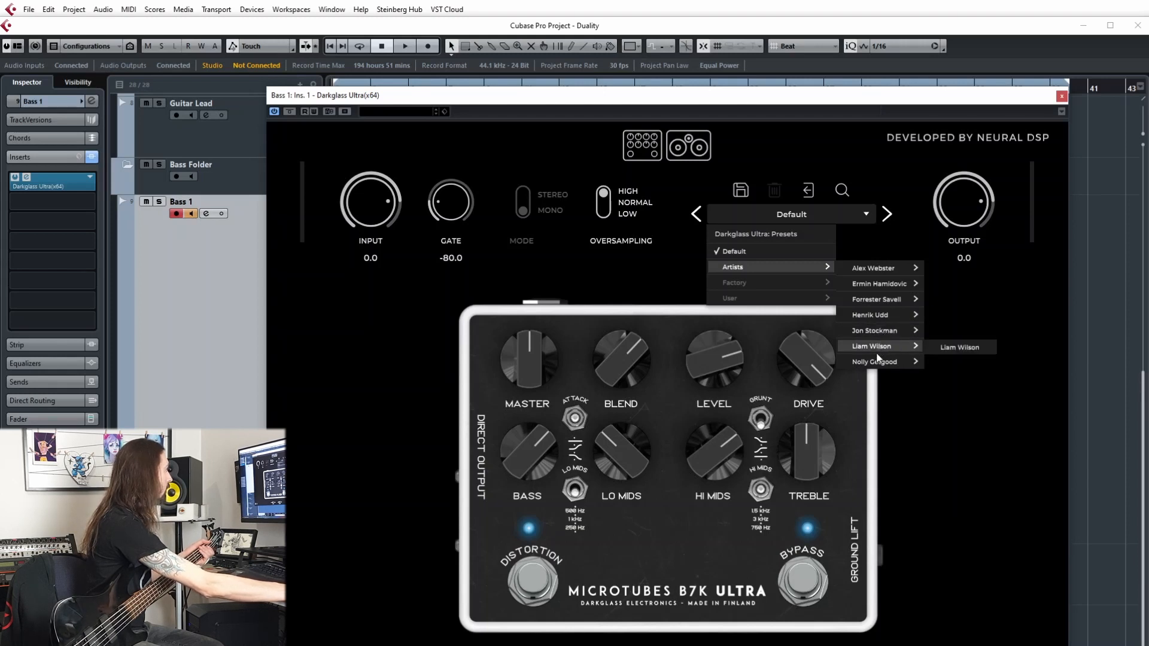
mouse_move(877, 364)
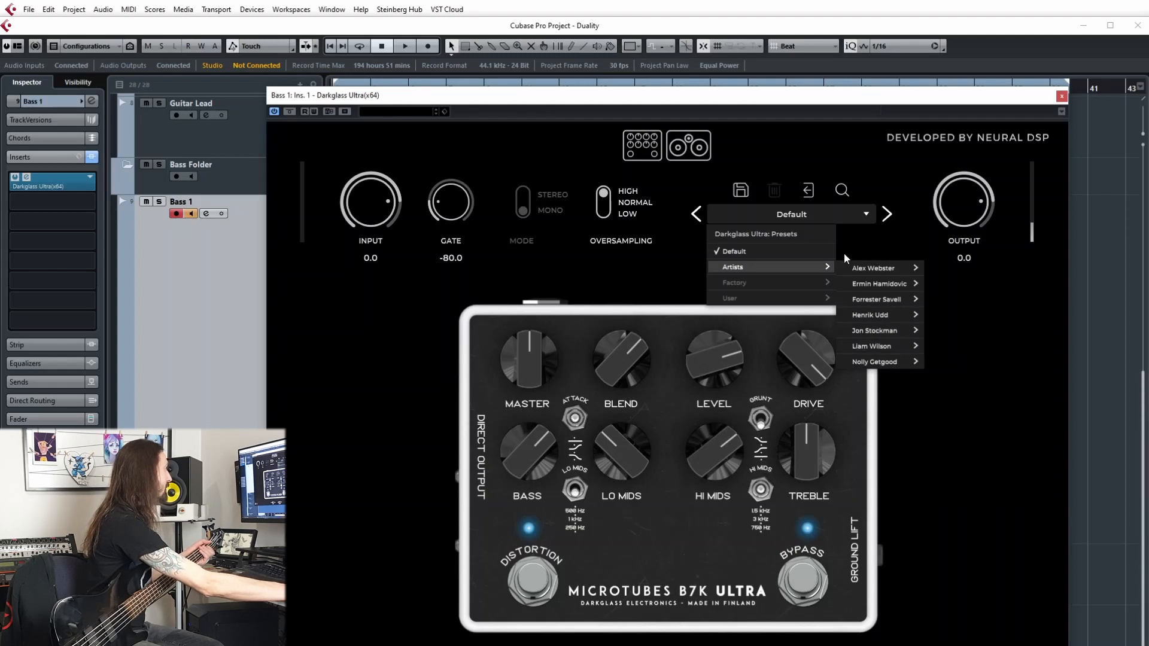
left_click(904, 274)
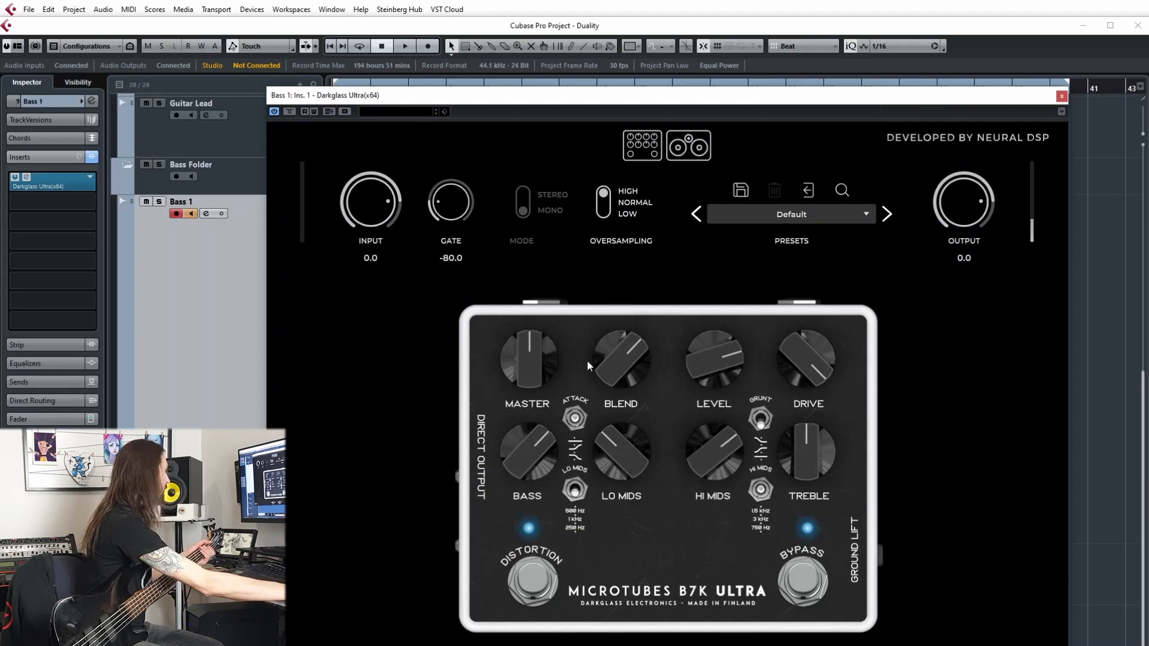
Compare the Microtubes B7K Ultra and Vintage Ultra pedals by switching between them, ending on the Vintage Ultra
left_click(667, 591)
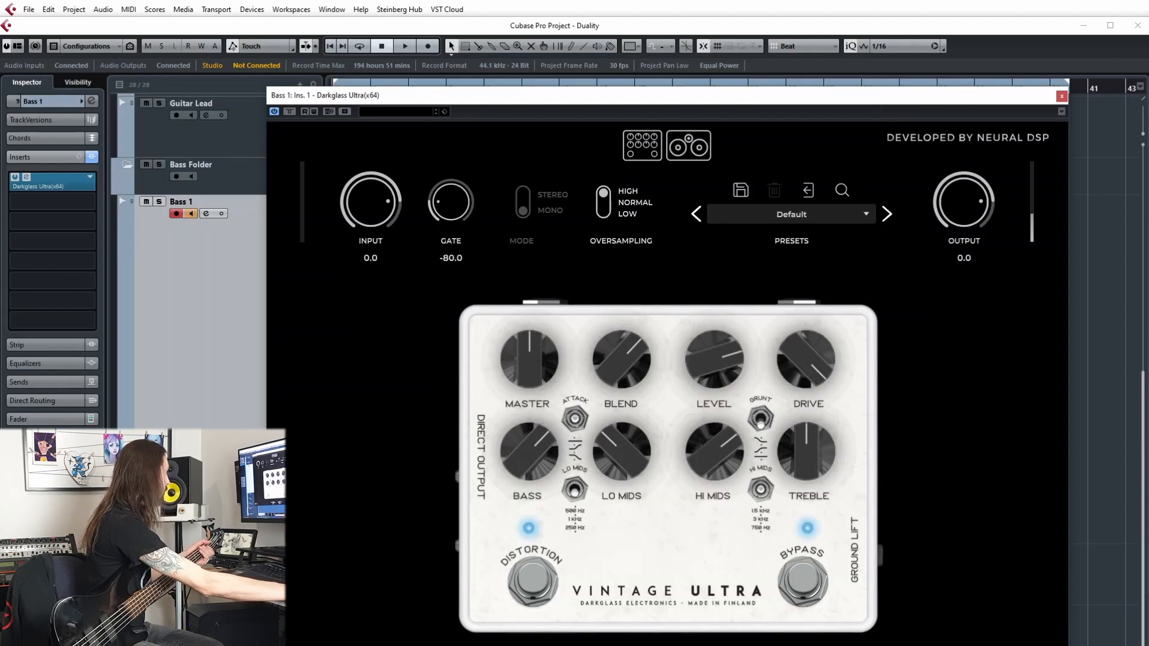
left_click(667, 591)
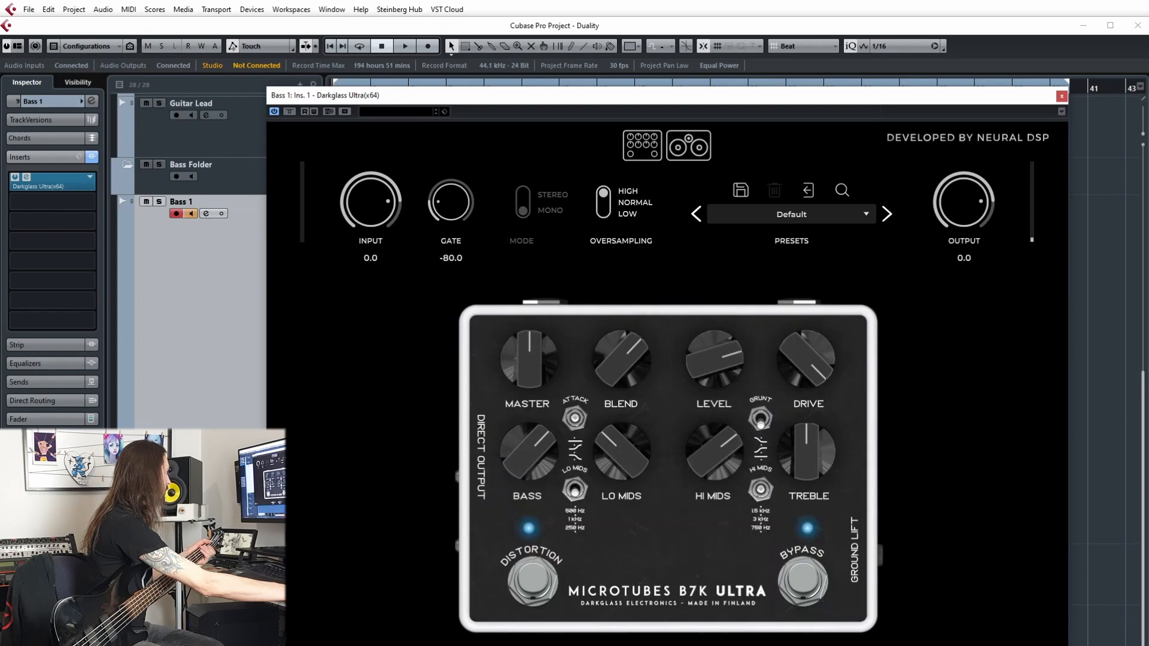
left_click(667, 592)
left_click(667, 591)
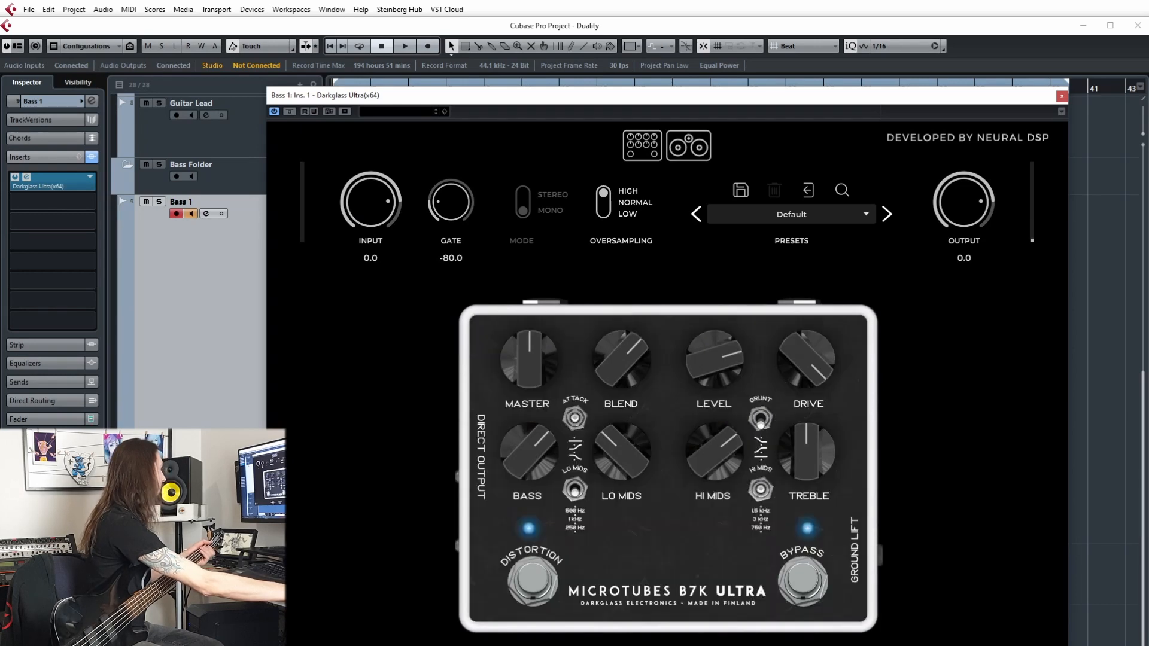
left_click(667, 591)
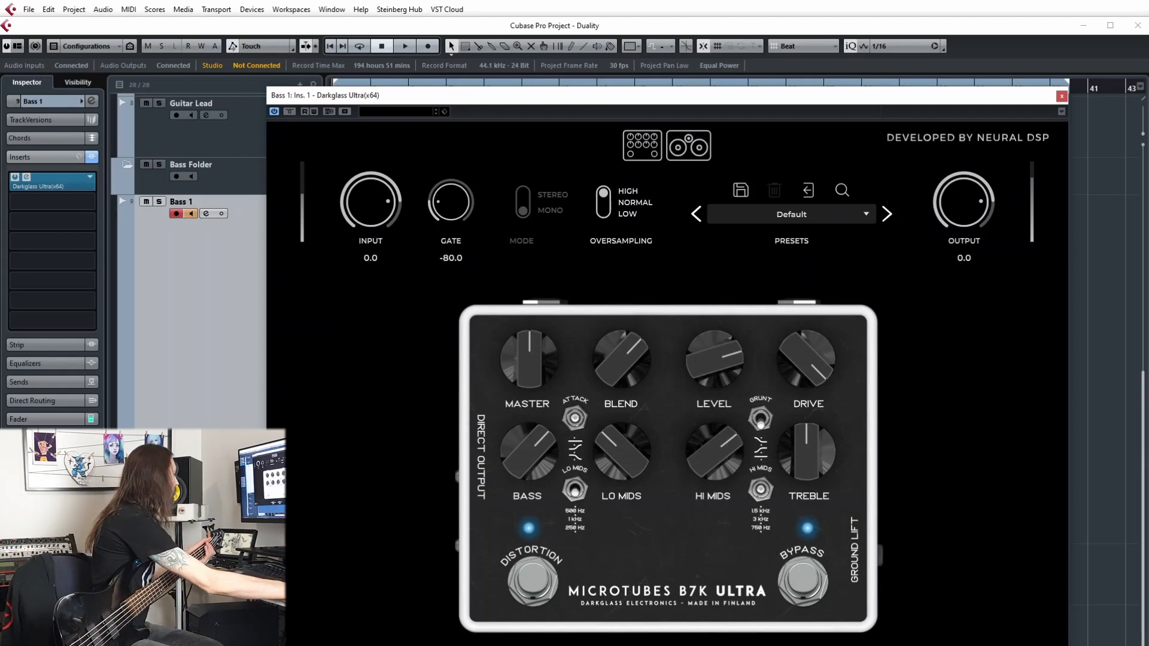
left_click(667, 591)
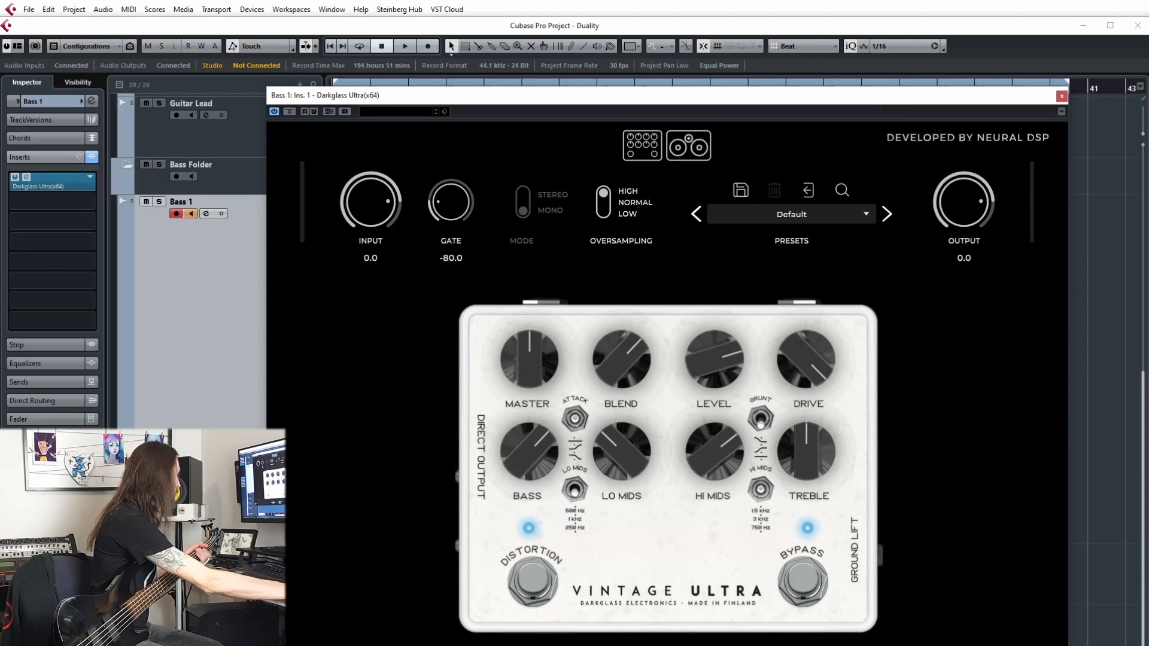
left_click(667, 591)
left_click(667, 591)
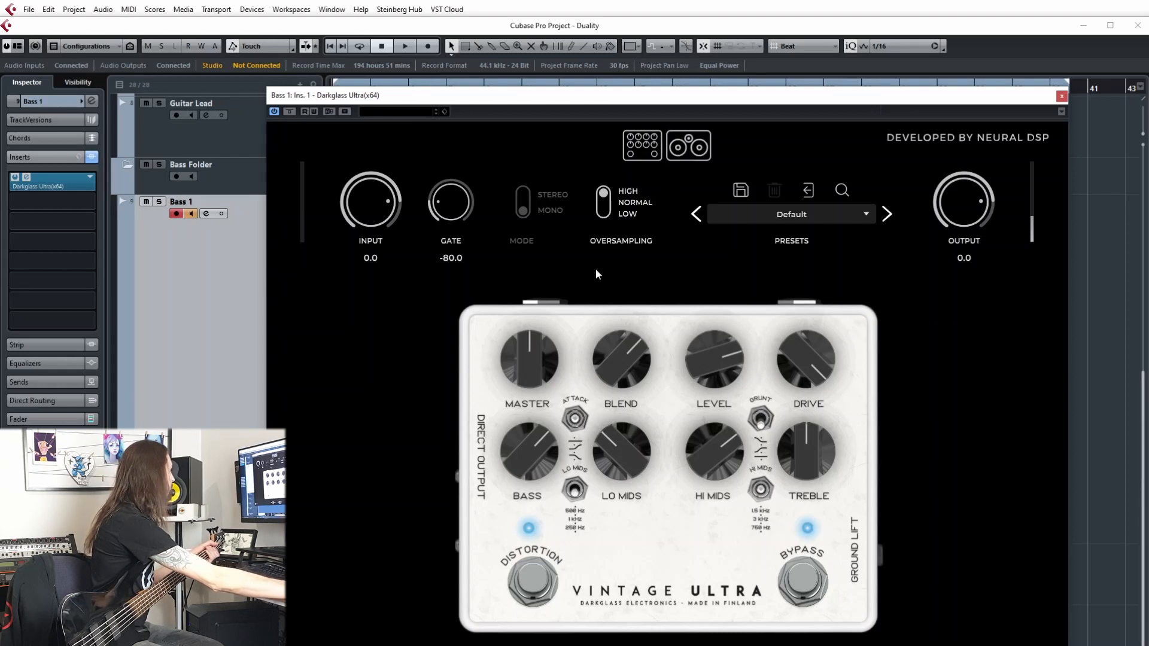
Set the noise gate to -63.8 and open the cabinet section
left_click_drag(440, 217, 534, 171)
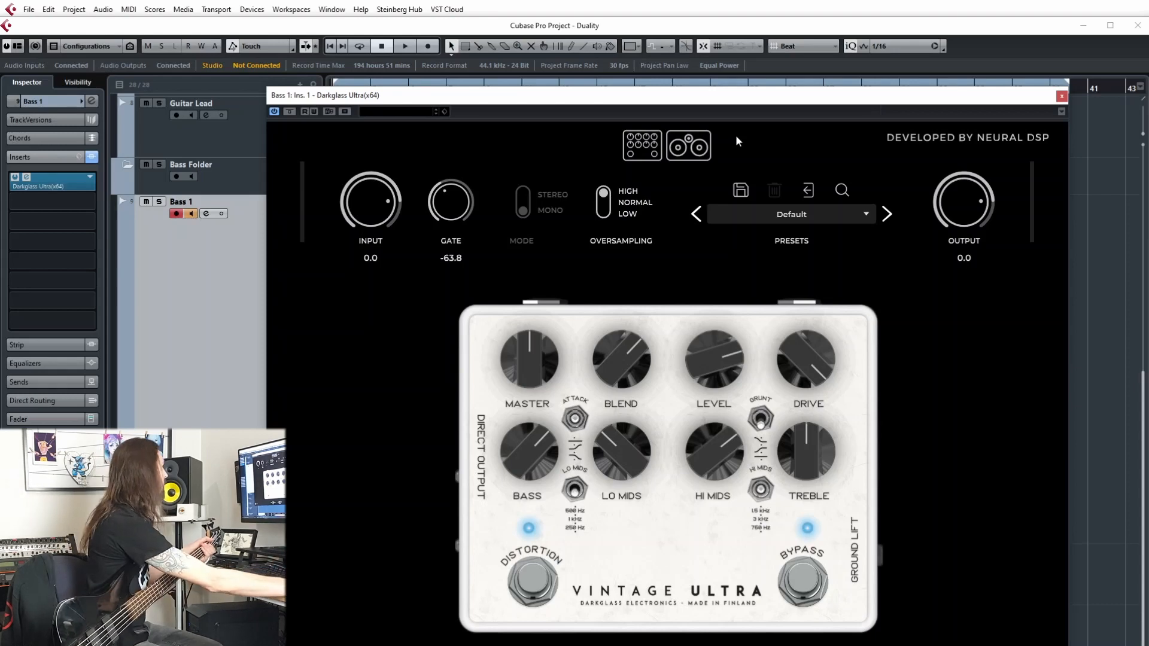
left_click(697, 143)
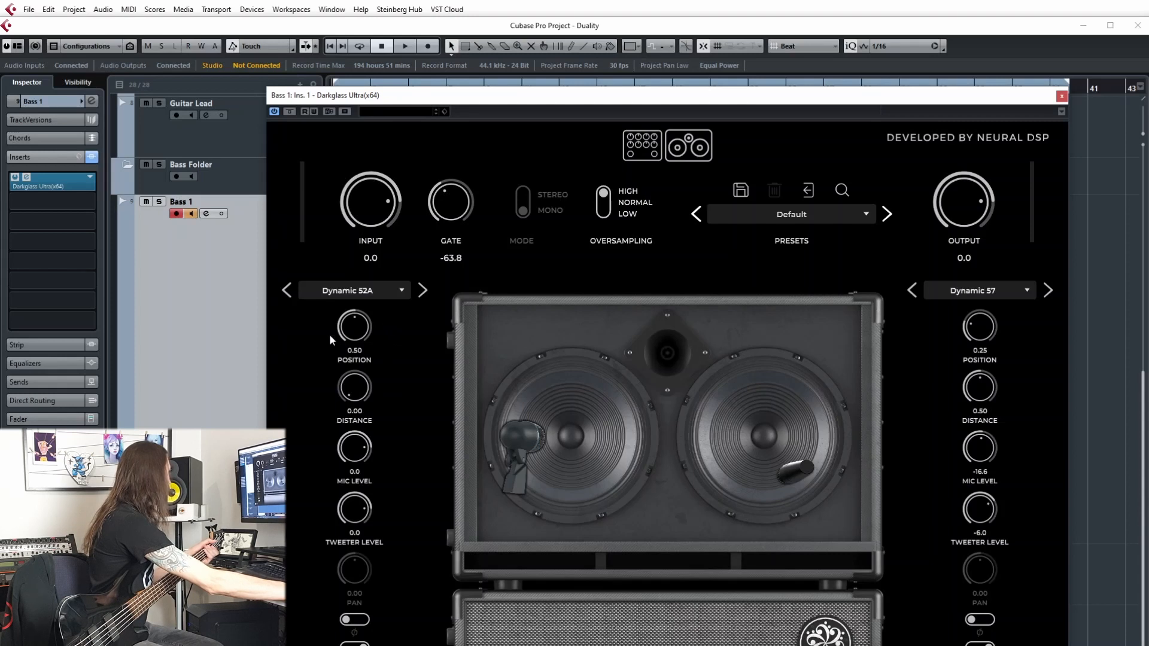
Review the microphone choices for the Dynamic 52A channel, and invert its phase and restore it
left_click(402, 291)
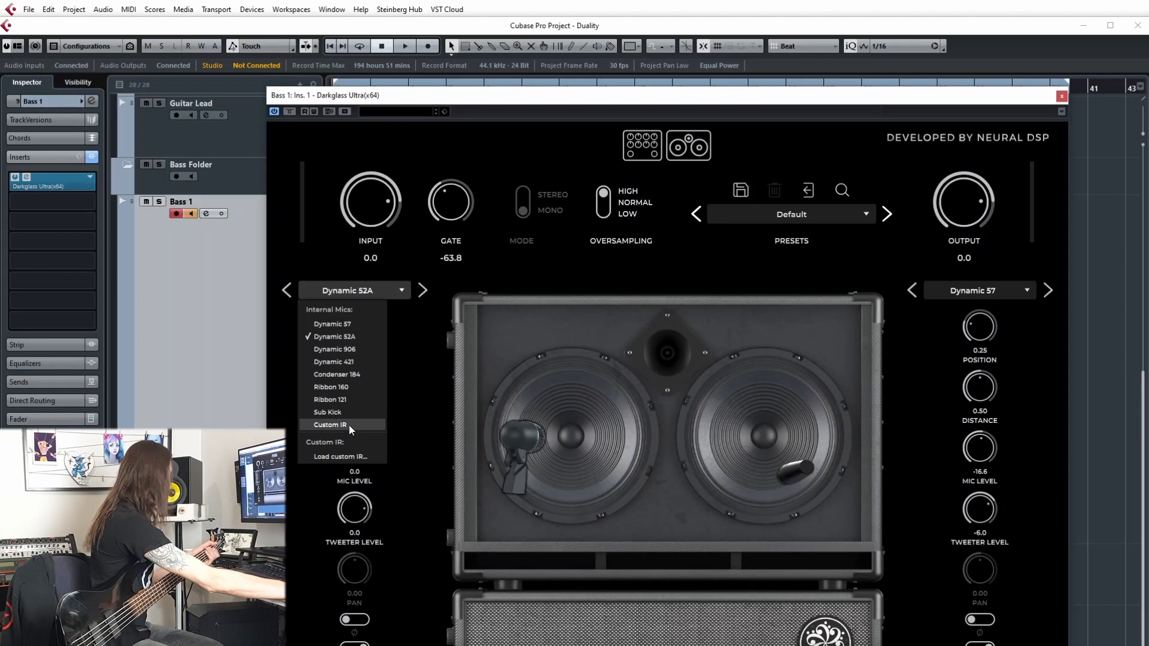
left_click(419, 314)
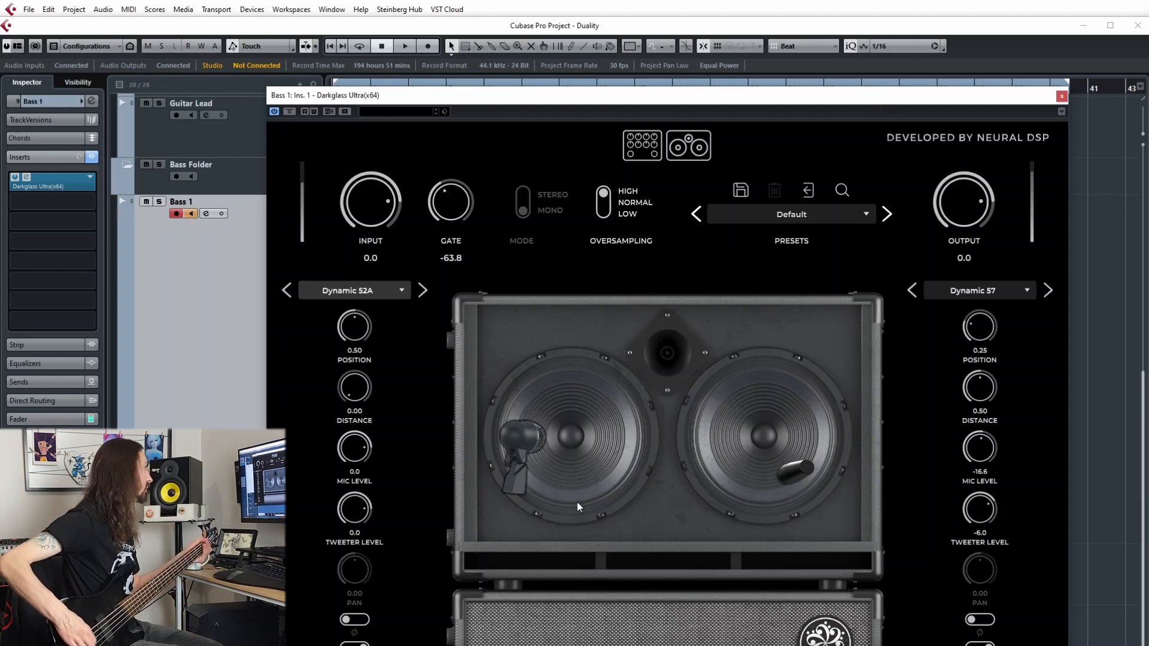
left_click(366, 622)
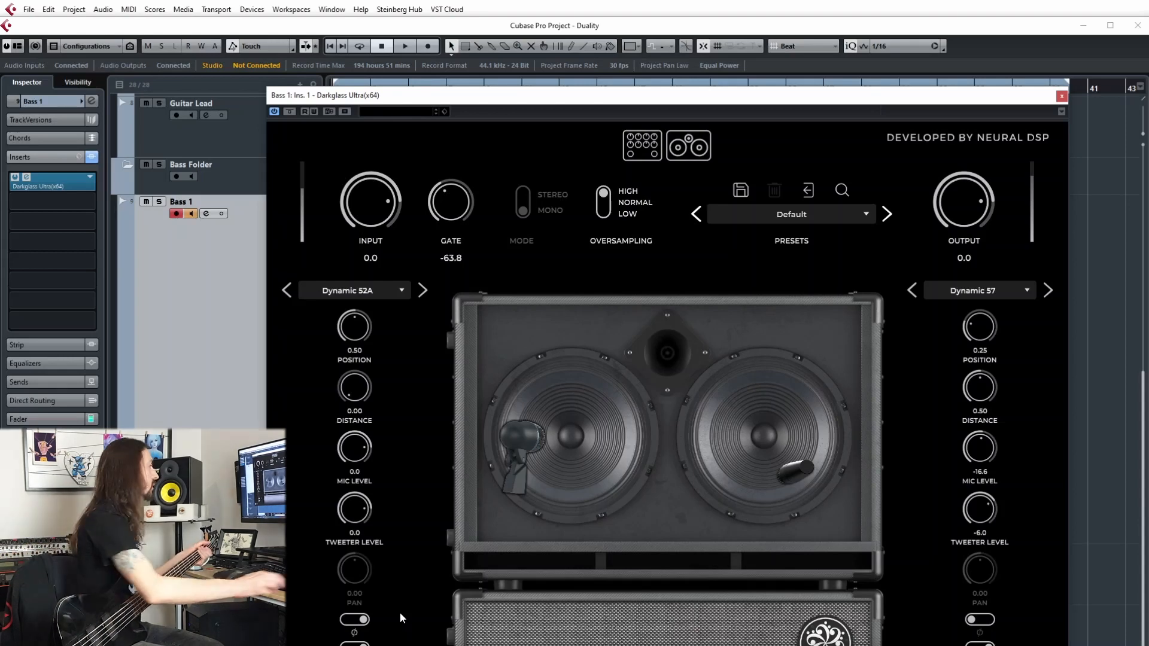
left_click(358, 623)
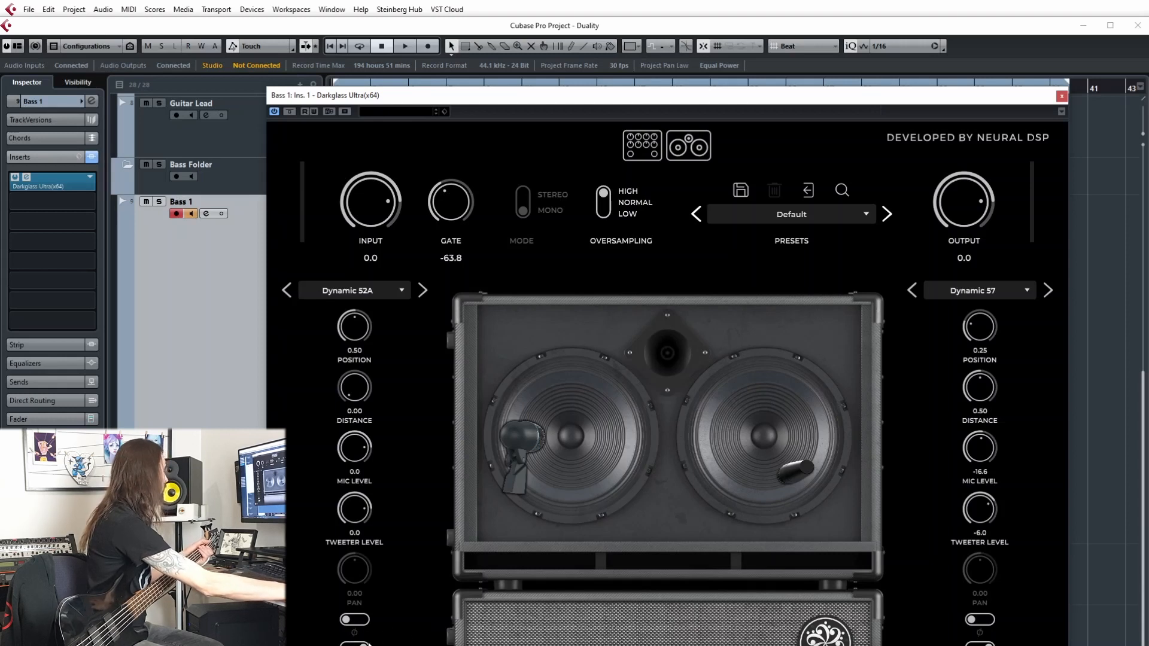
Switch off the Dynamic 52A microphone and move the plugin window up to expose its lower controls
left_click(362, 643)
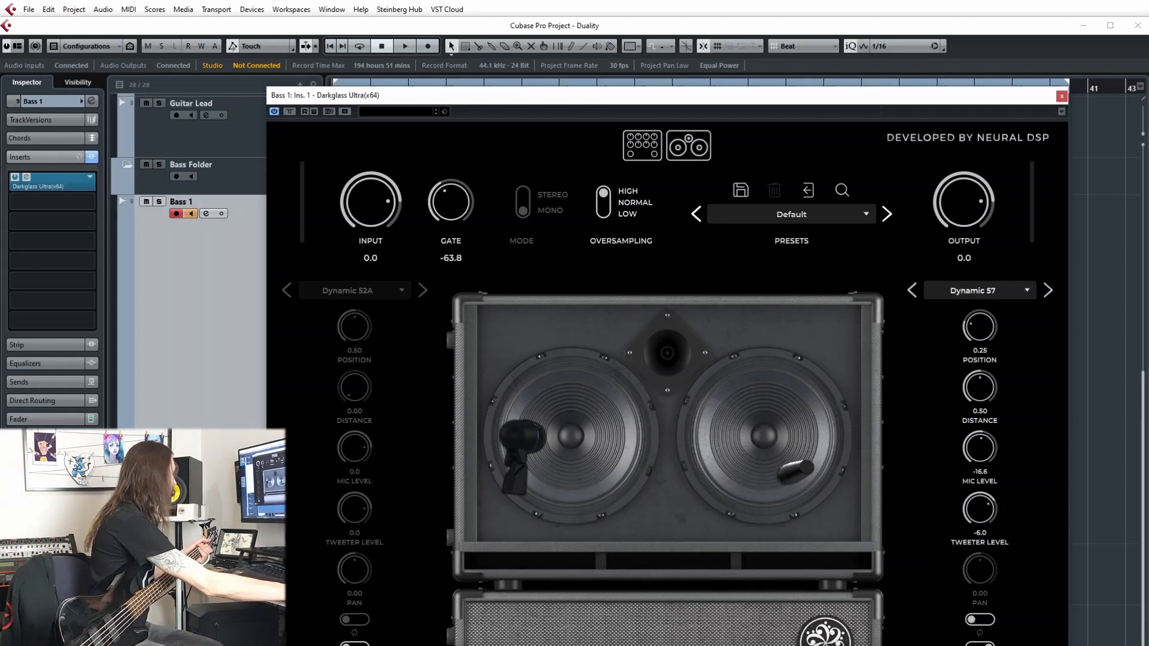
left_click(1062, 96)
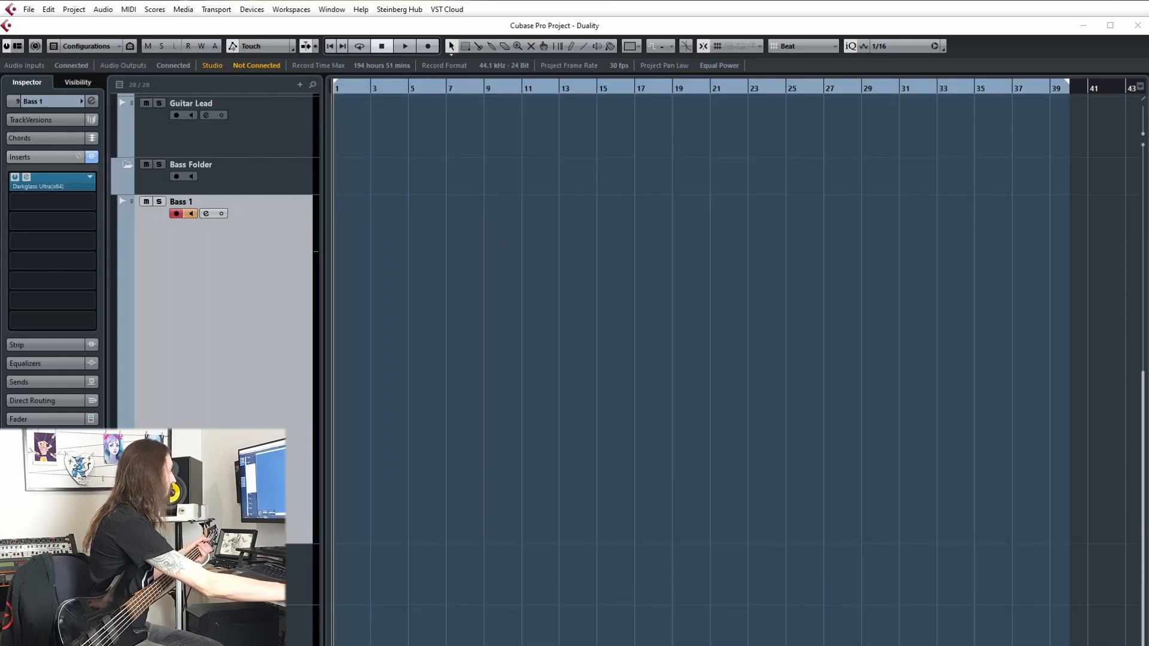
left_click(547, 609)
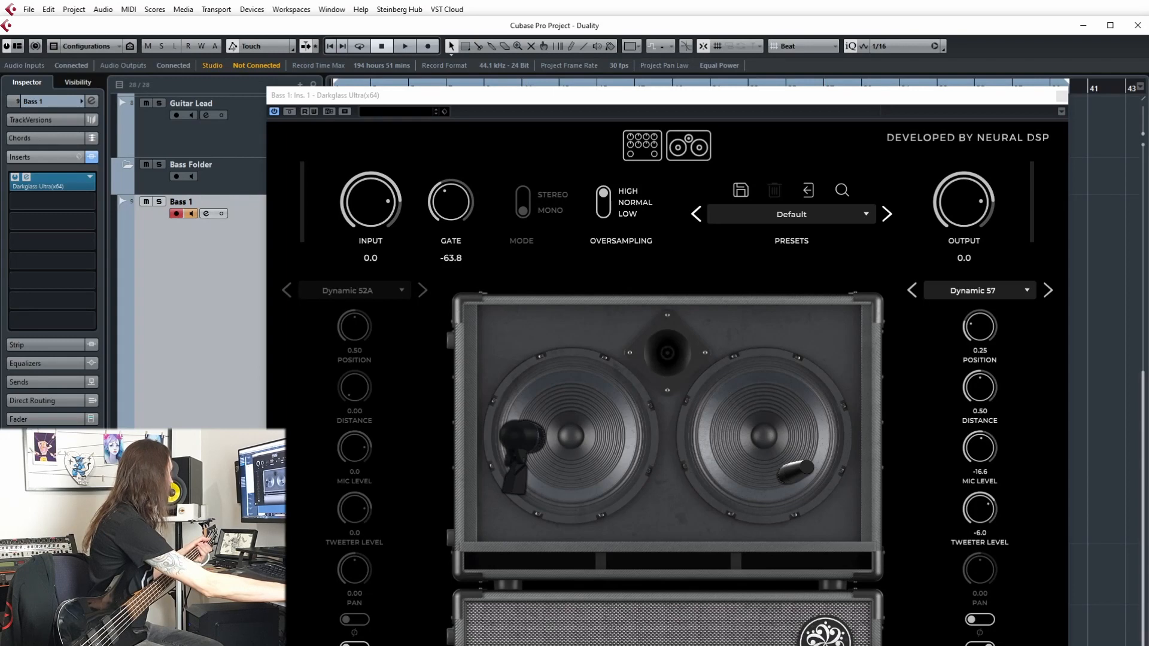
key("alt+Tab")
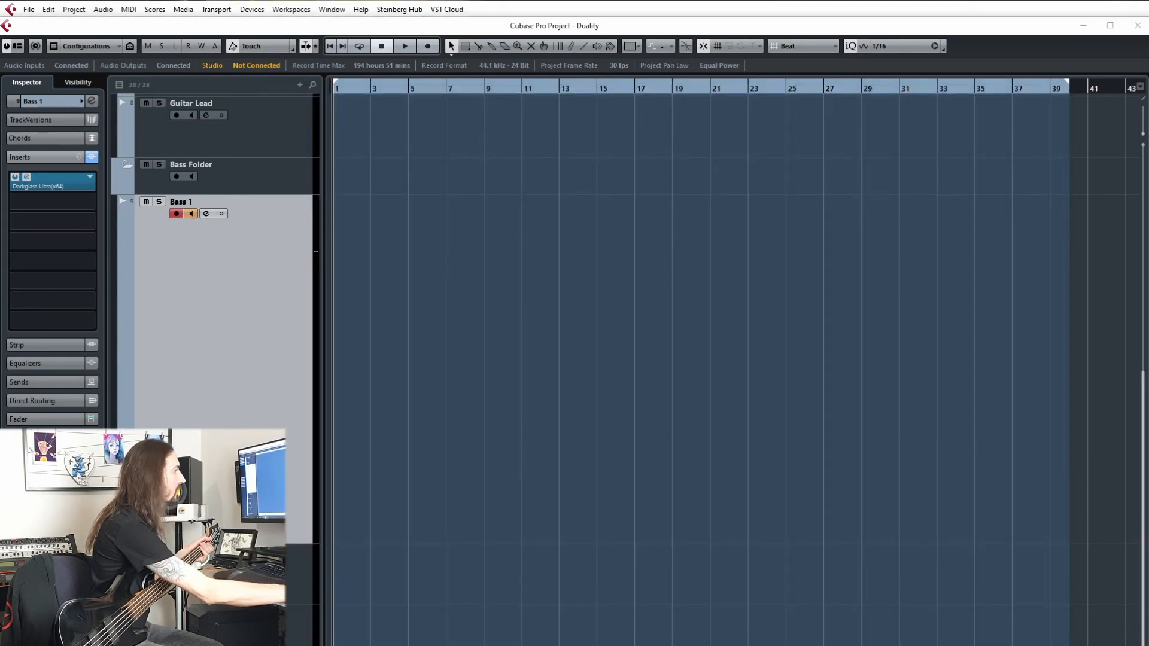
left_click(476, 522)
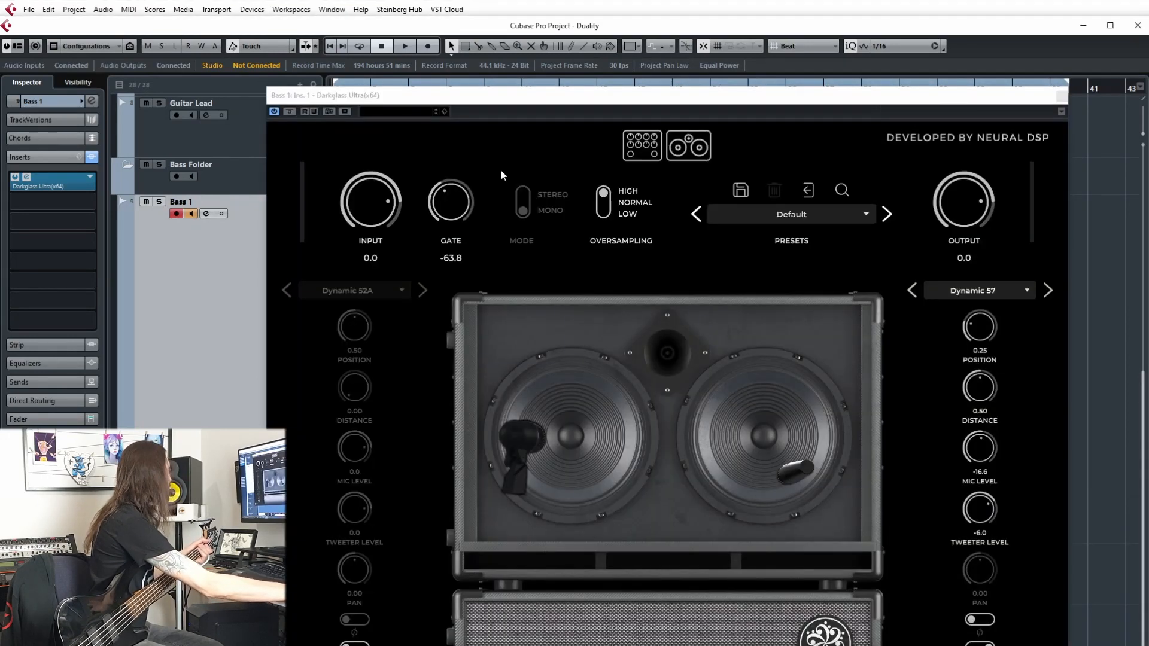
left_click_drag(562, 89, 535, 24)
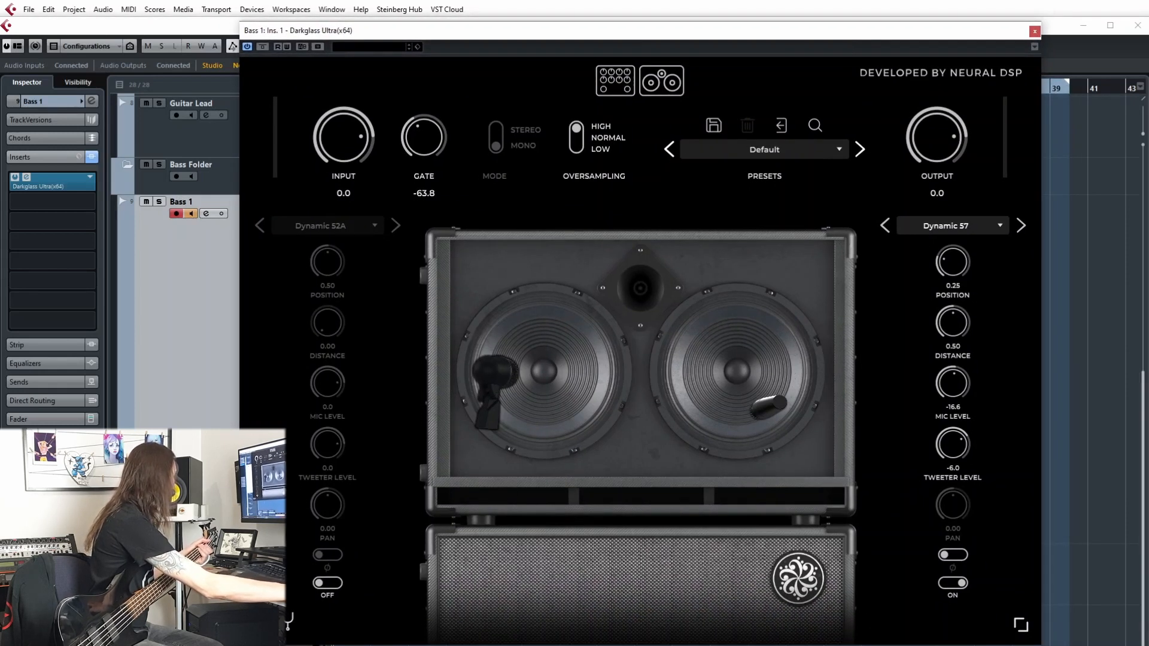
key("Escape")
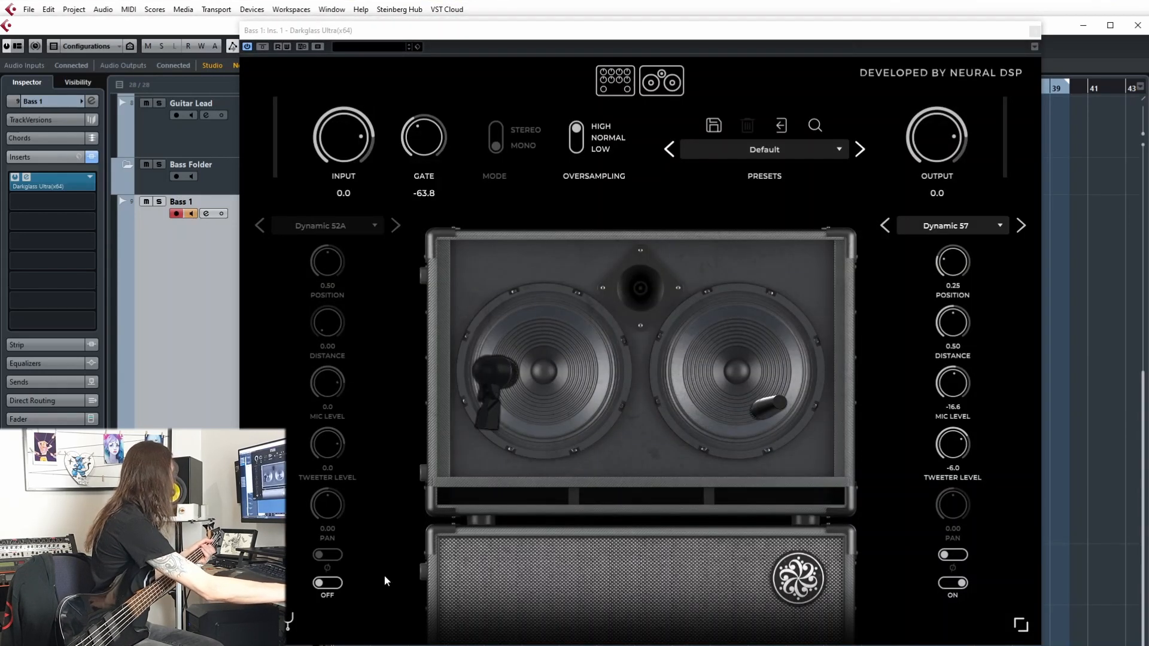
left_click(383, 593)
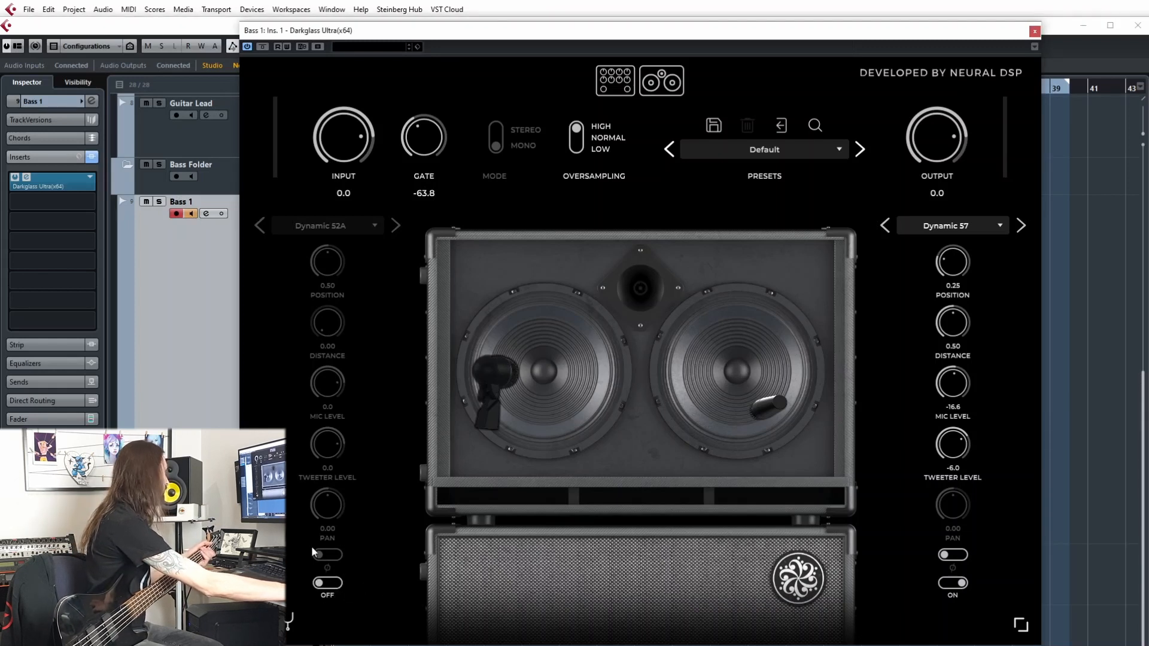
Switch the Dynamic 52A microphone back on, and turn the Dynamic 57 microphone off and on again
left_click(330, 589)
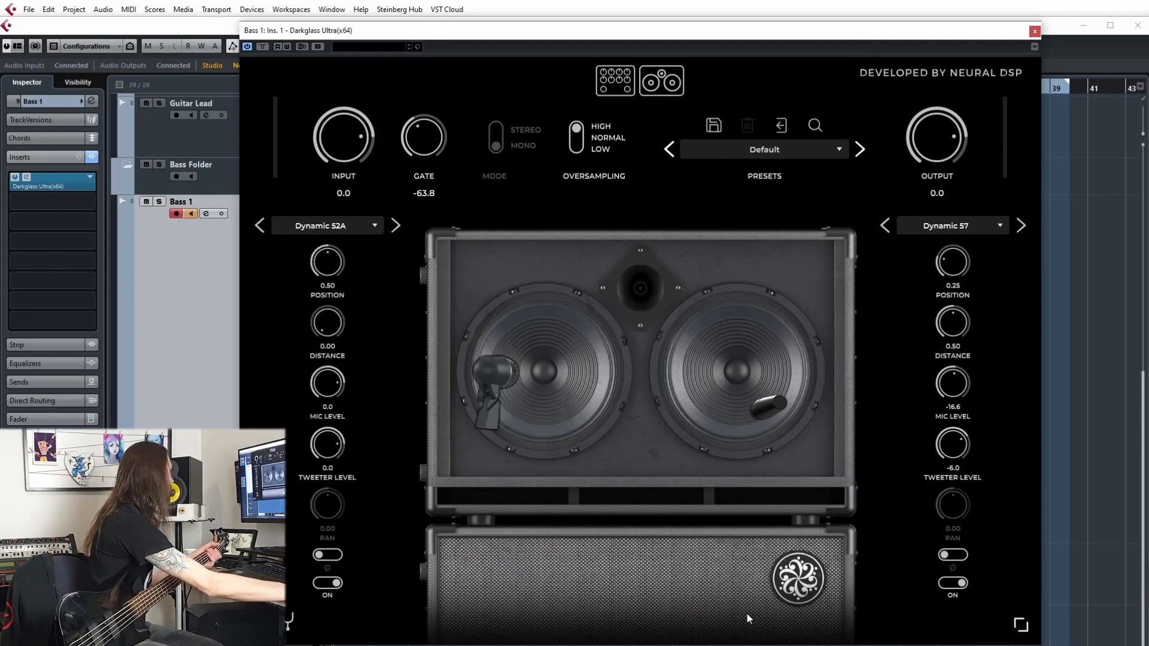
left_click(956, 584)
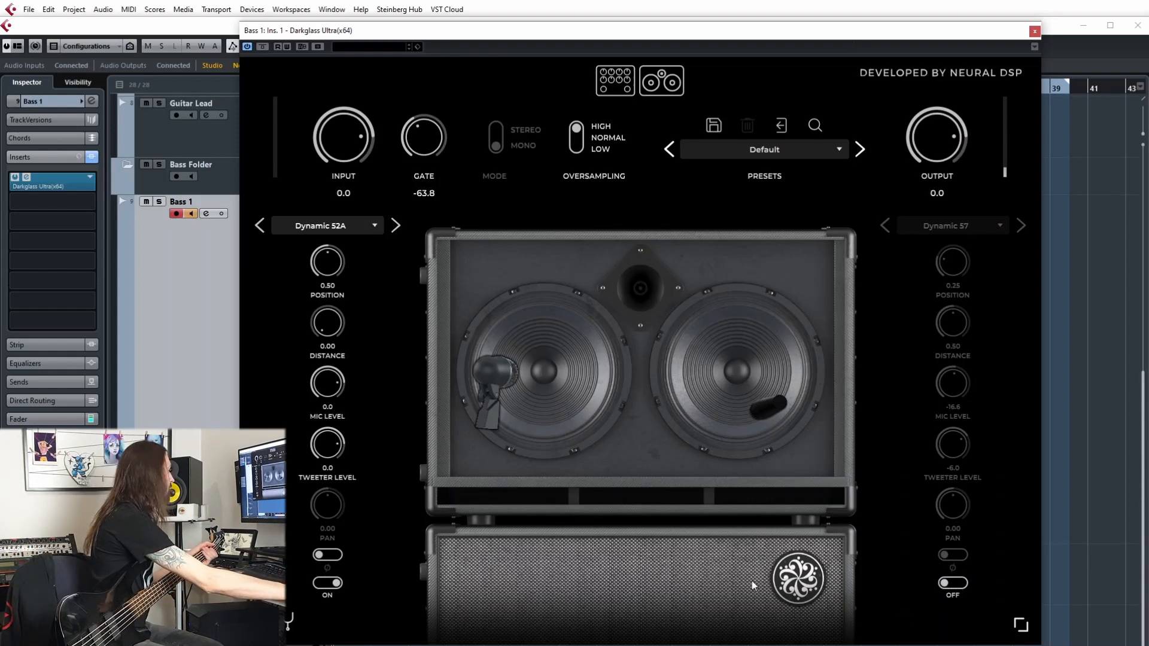
left_click(953, 583)
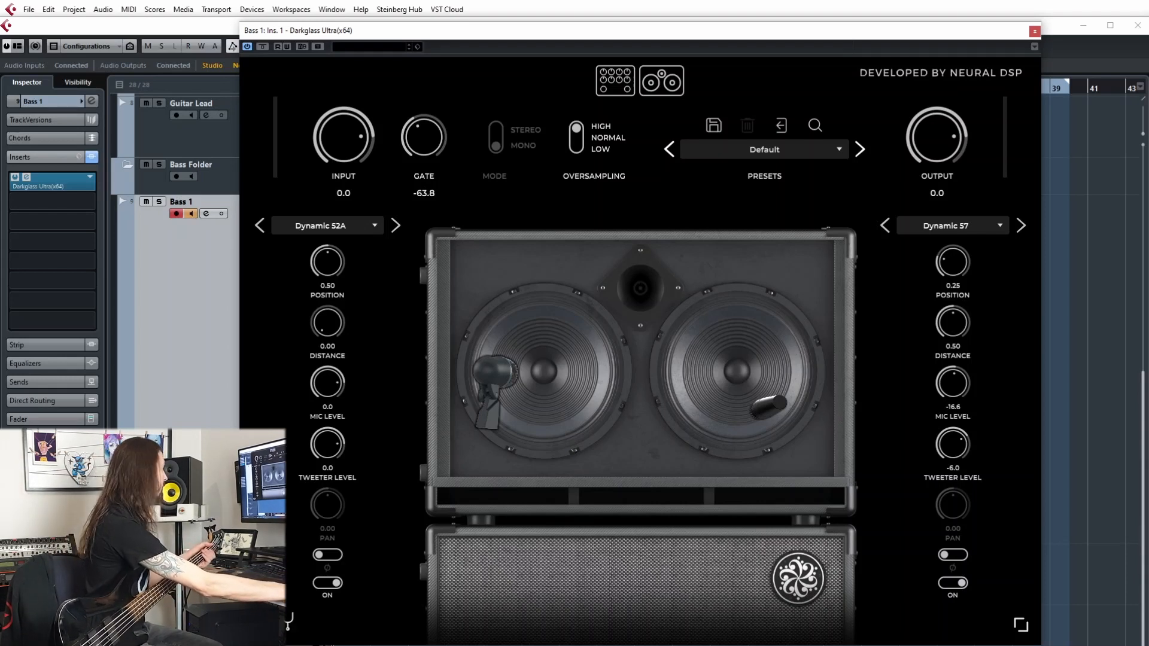
Open the plugin's built-in tuner
left_click(289, 620)
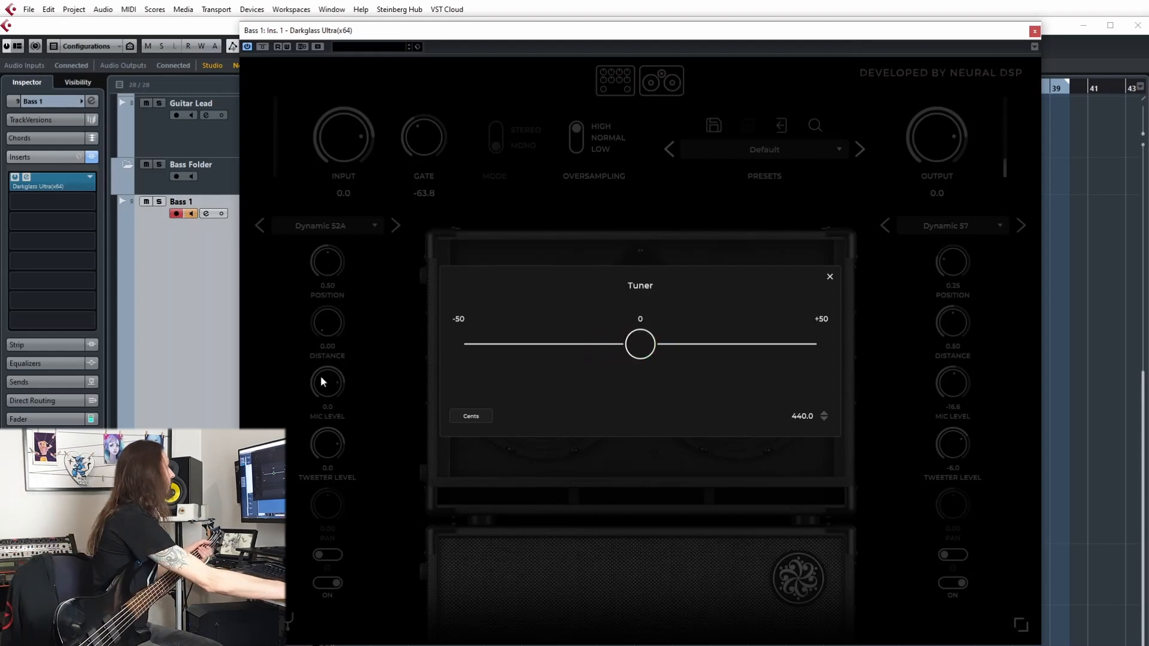
Return from the tuner to the pedal view, and switch the pedal model to B7U and back to VDU
left_click(830, 276)
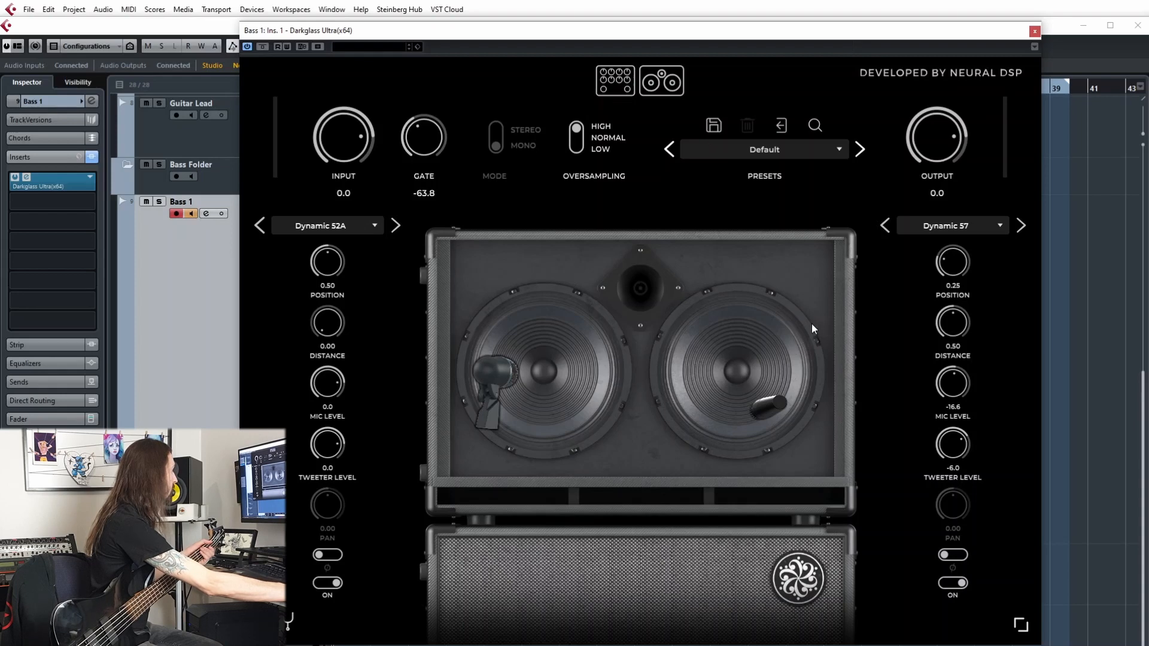
left_click(614, 79)
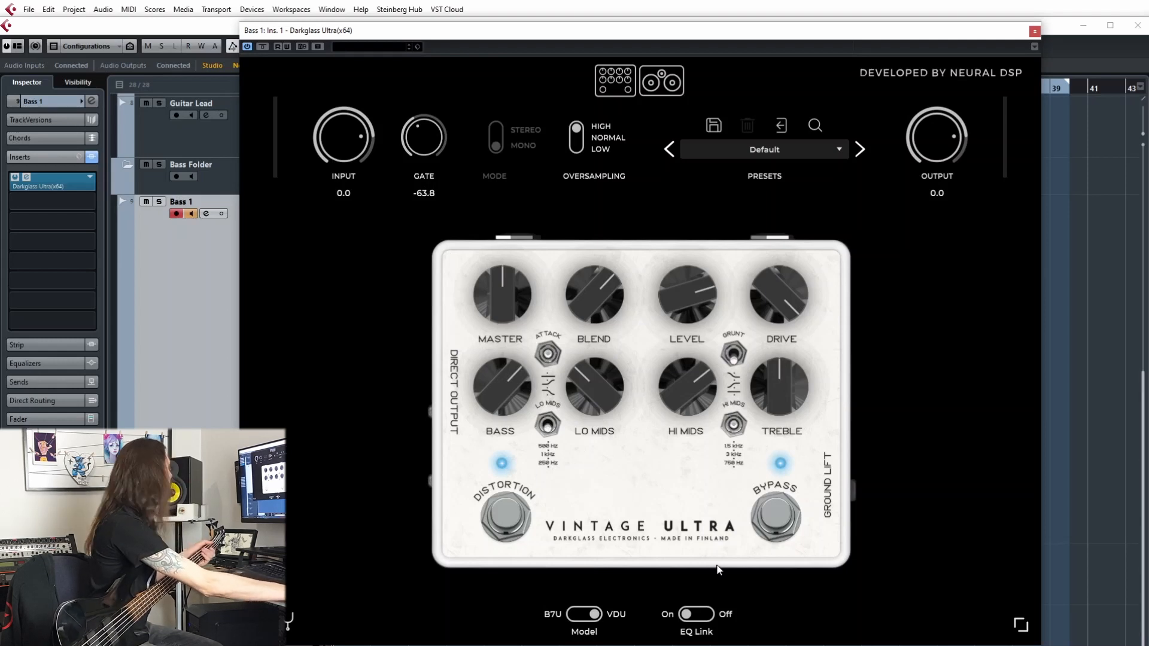
left_click(575, 620)
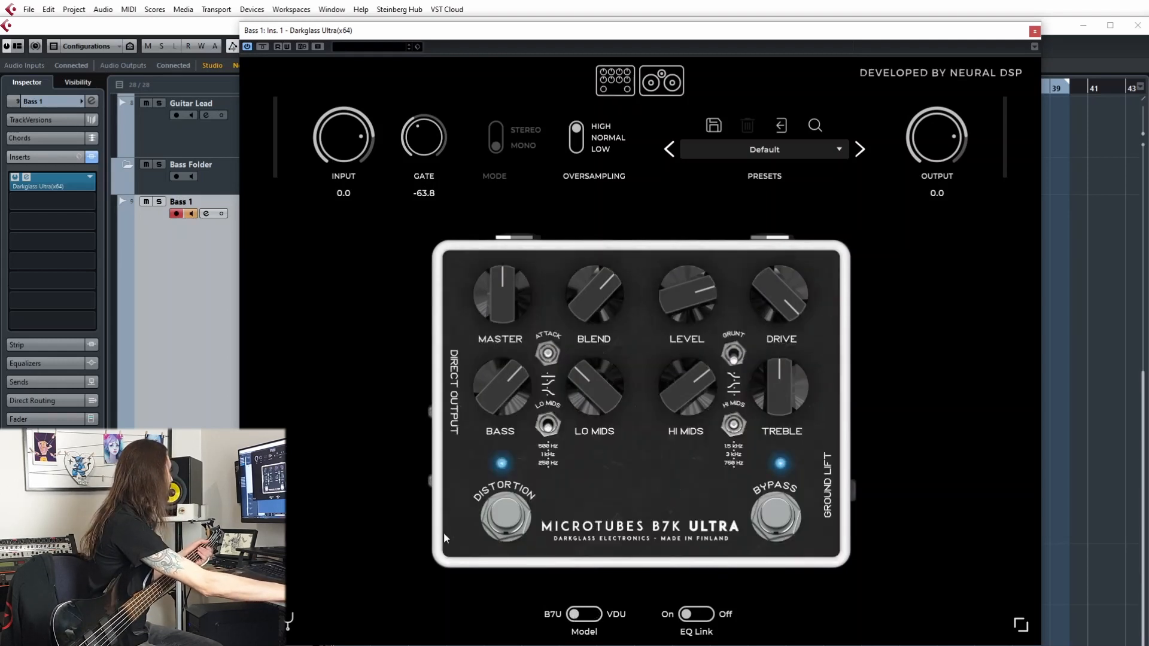
left_click(593, 618)
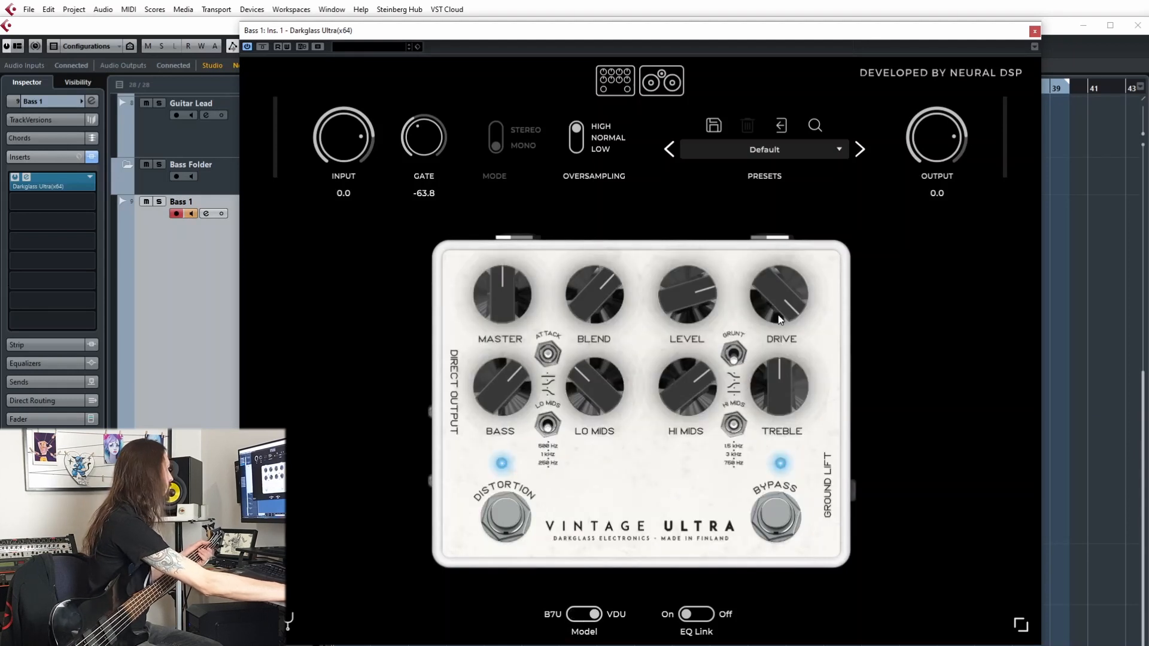
Load the artist preset Ermin Hamidovic - Dist 1 B7U
left_click(837, 150)
mouse_move(768, 204)
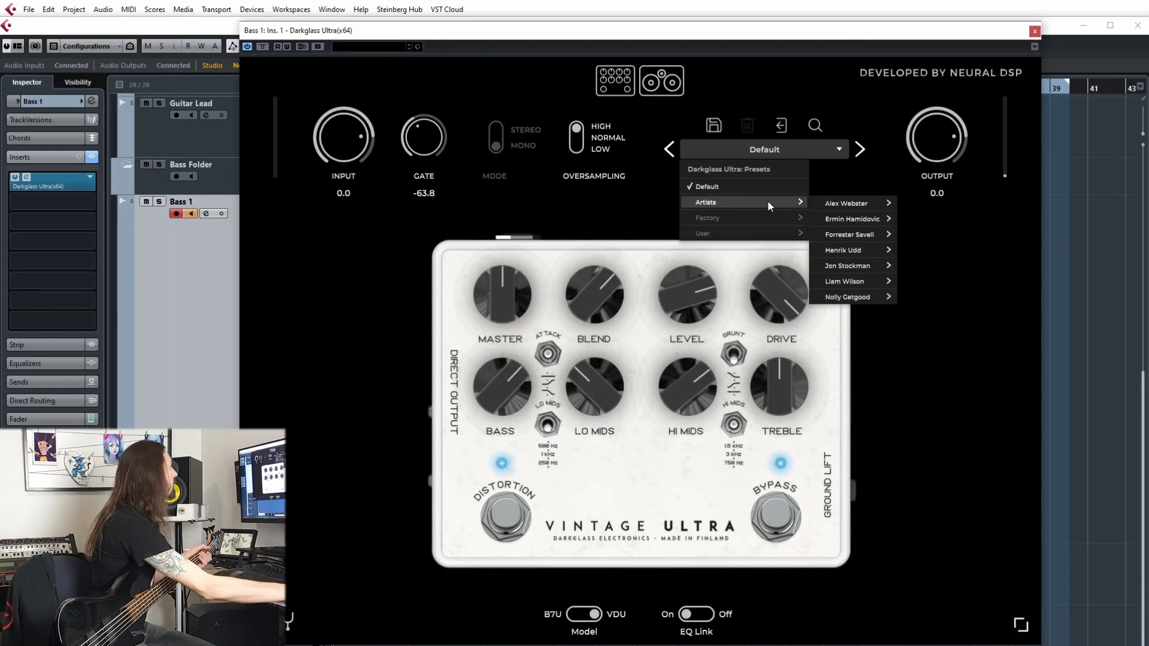
mouse_move(856, 219)
left_click(931, 220)
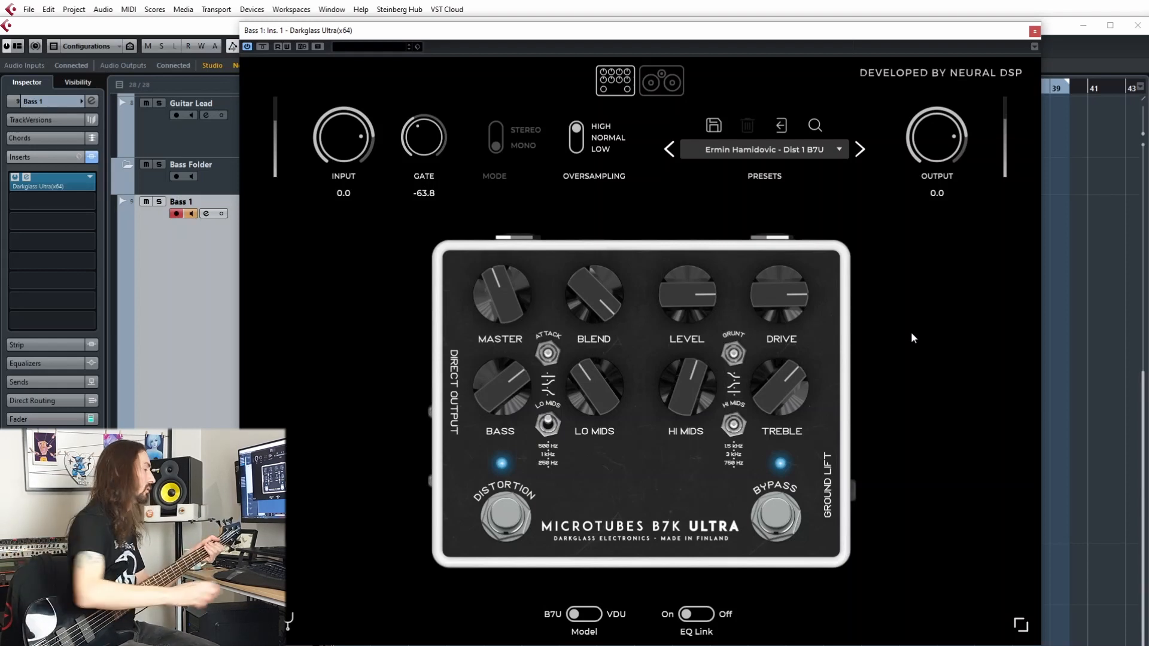
Audition the following presets one by one, from Ermin Hamidovic - Dist 2 B7U to Forrester Savell's Grind Bass preset
left_click(860, 150)
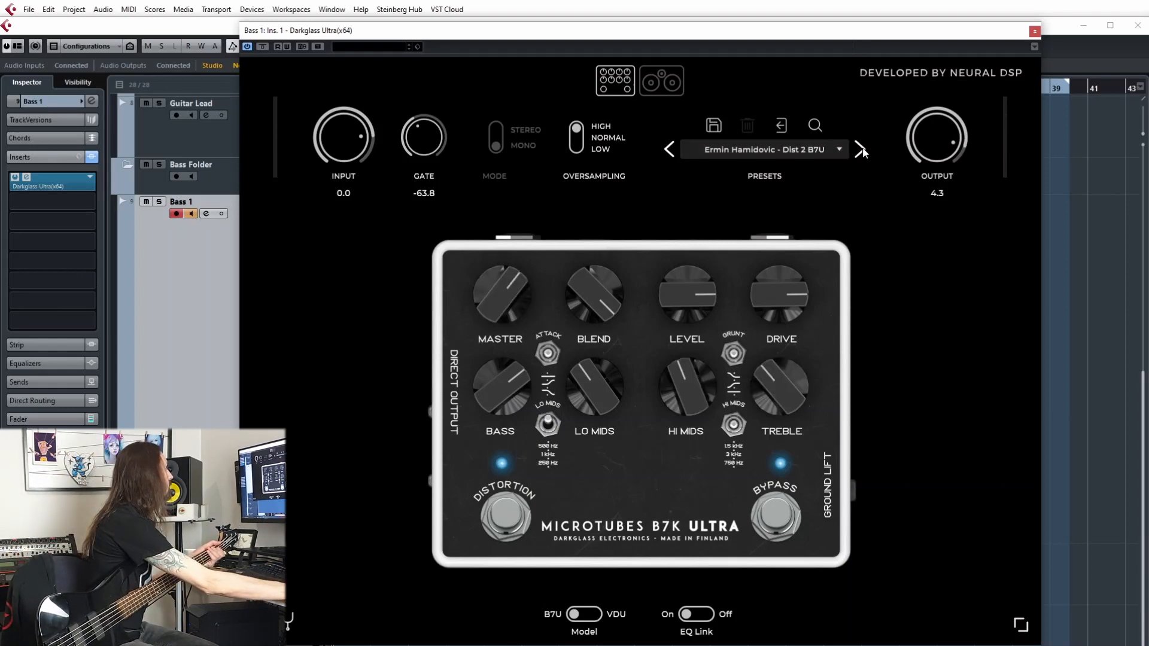
left_click(860, 150)
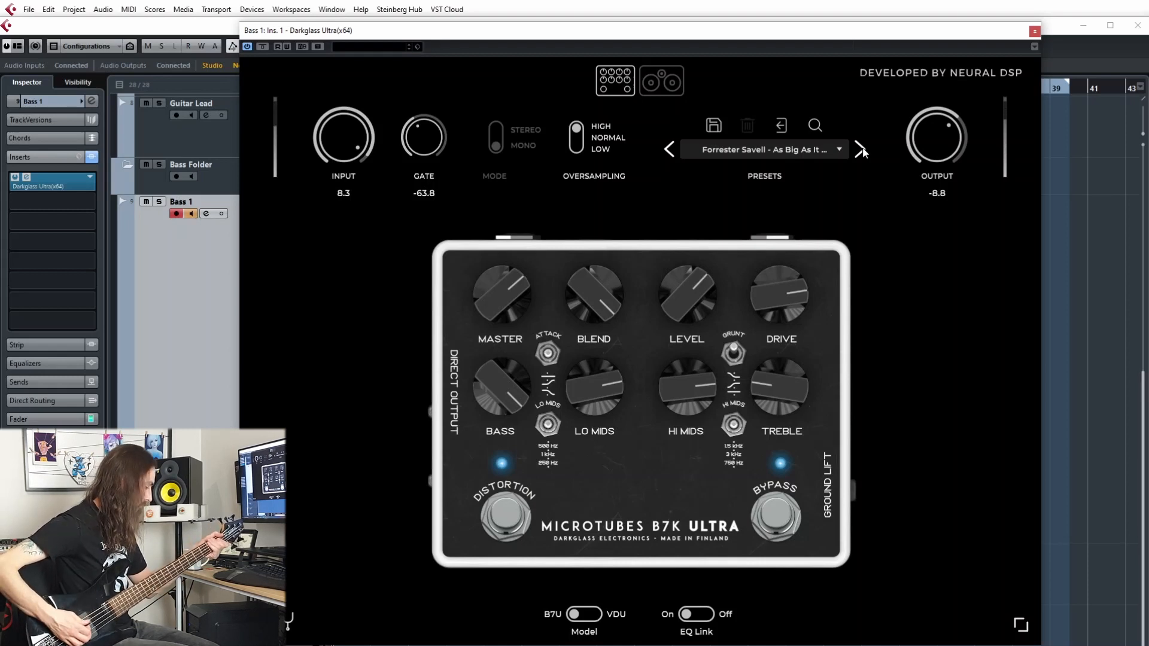
left_click(860, 149)
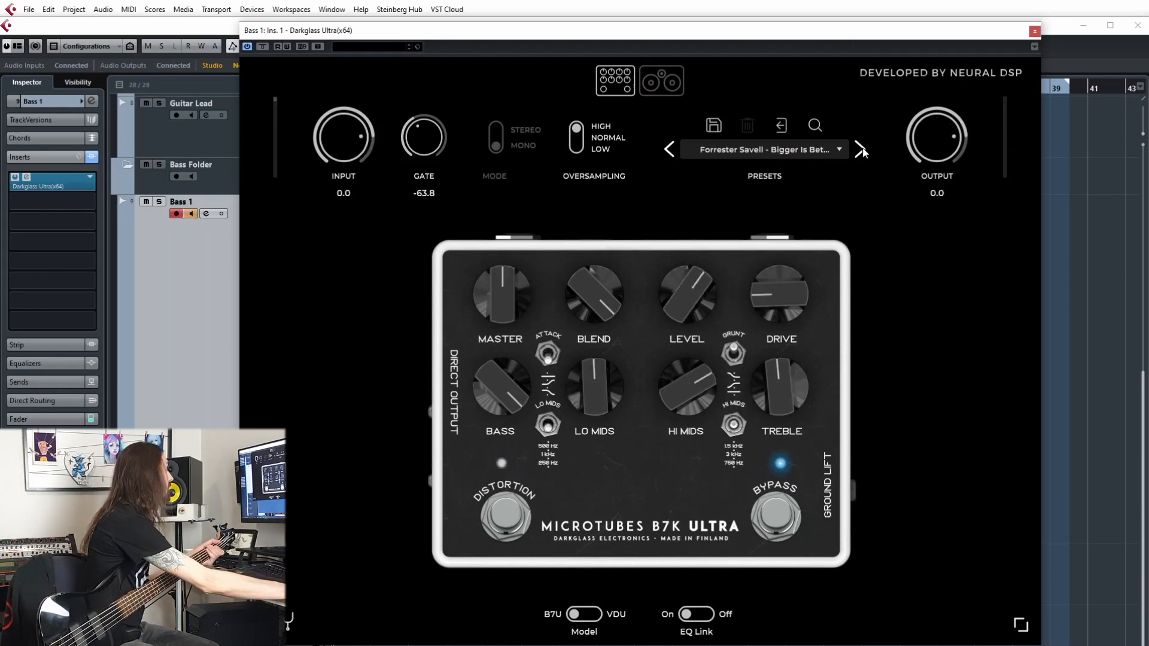
left_click(860, 150)
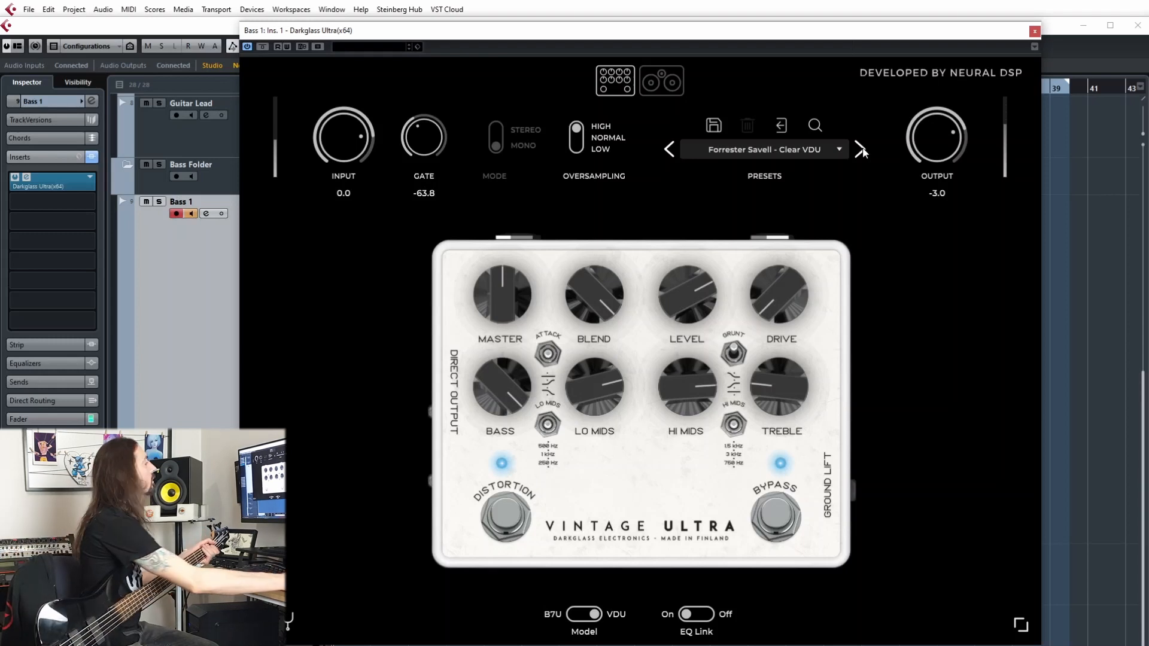
left_click(860, 150)
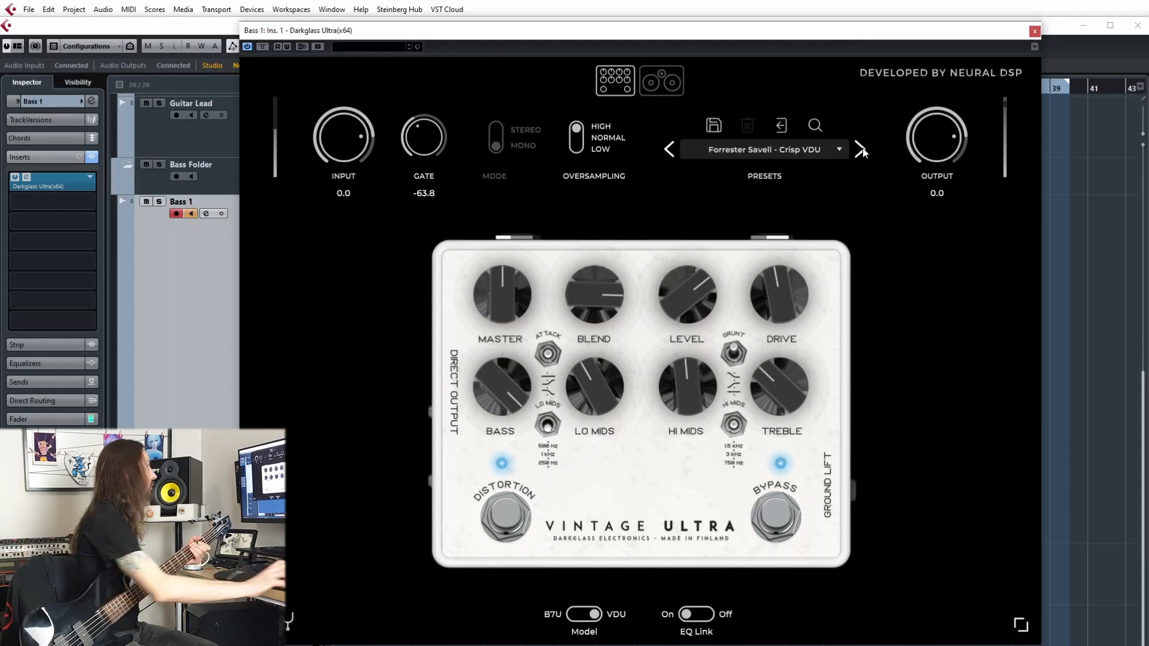
left_click(860, 150)
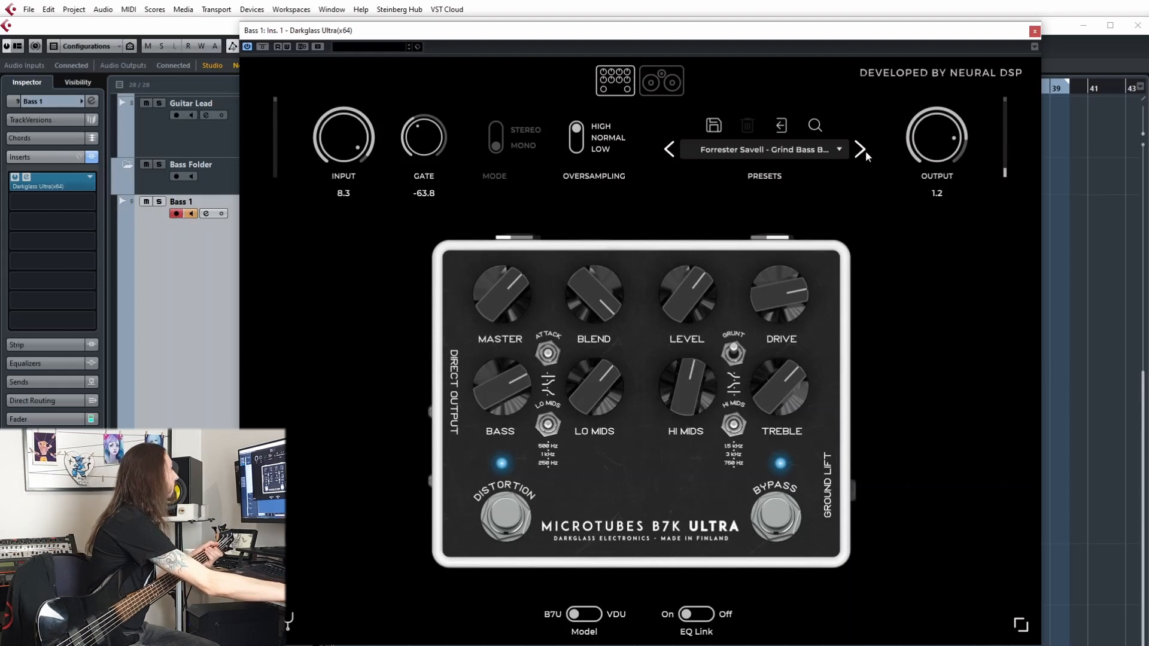
Audition the remaining Forrester Savell presets, from Gritty Focus to the Warm My DI preset
left_click(865, 151)
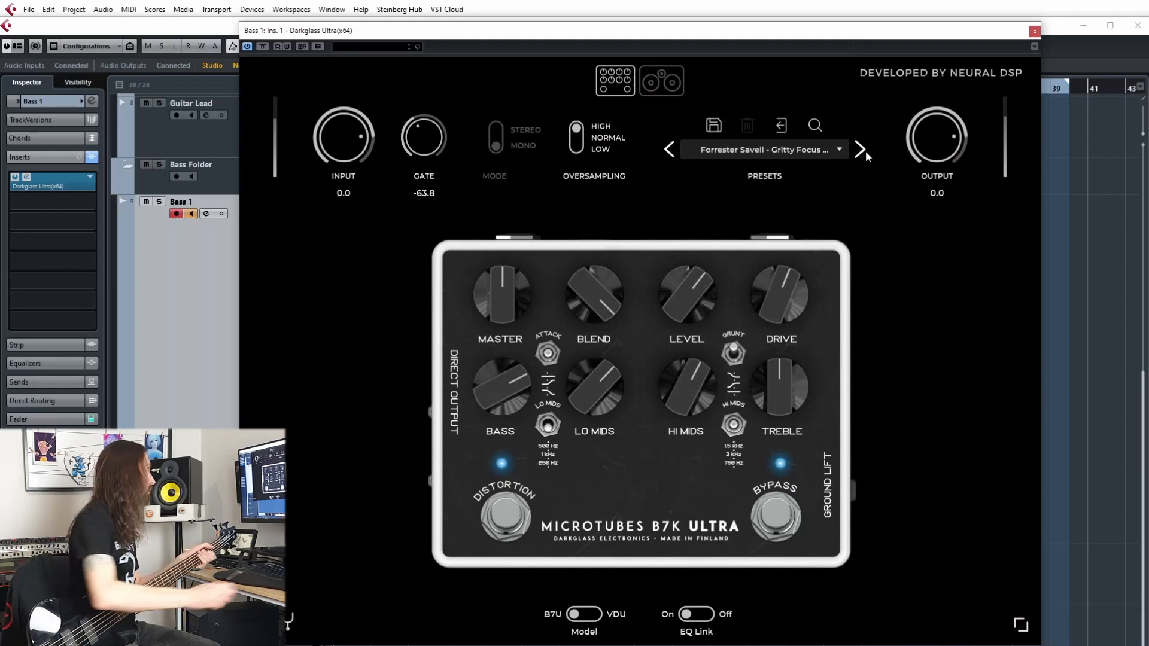
left_click(866, 151)
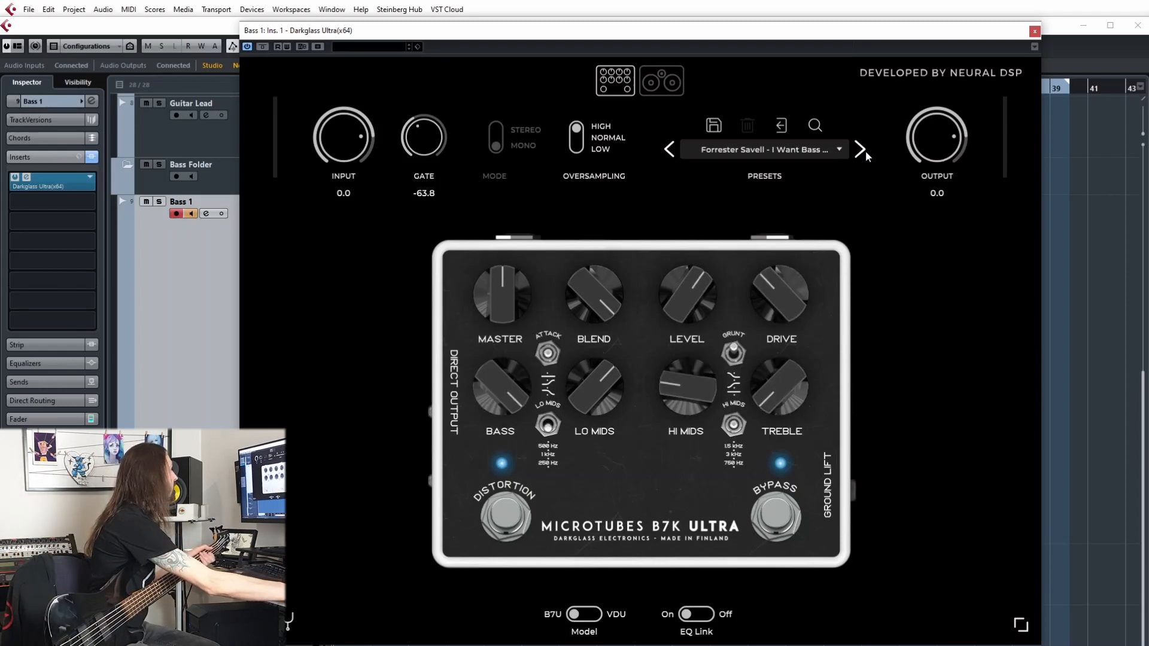
left_click(860, 150)
left_click(860, 149)
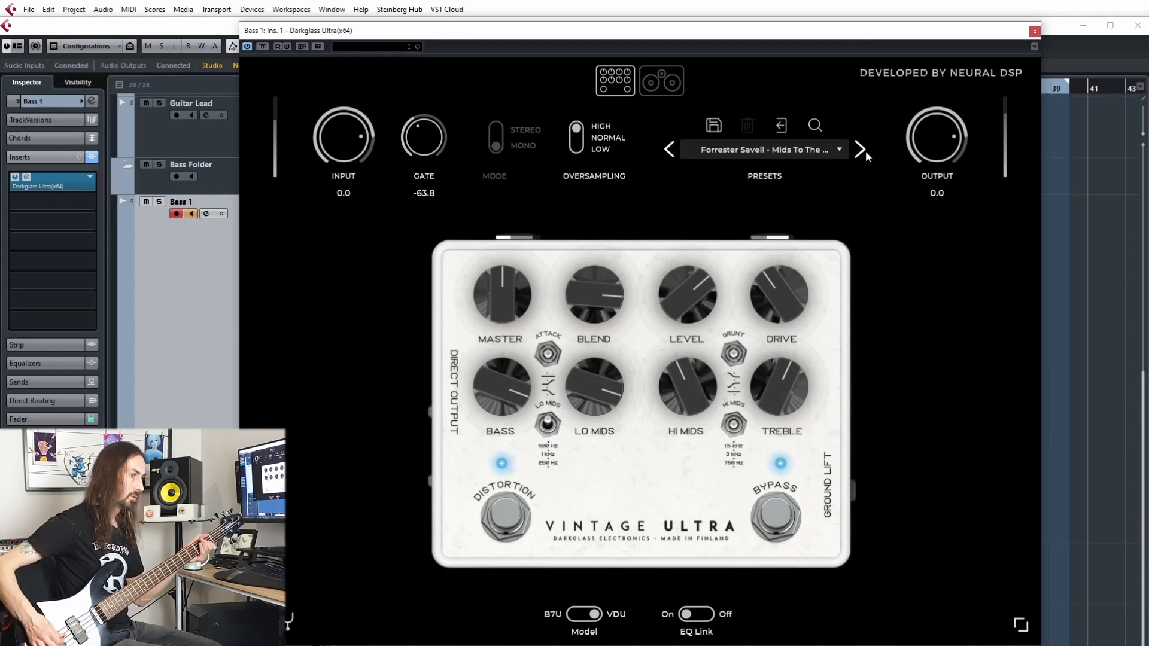
left_click(865, 151)
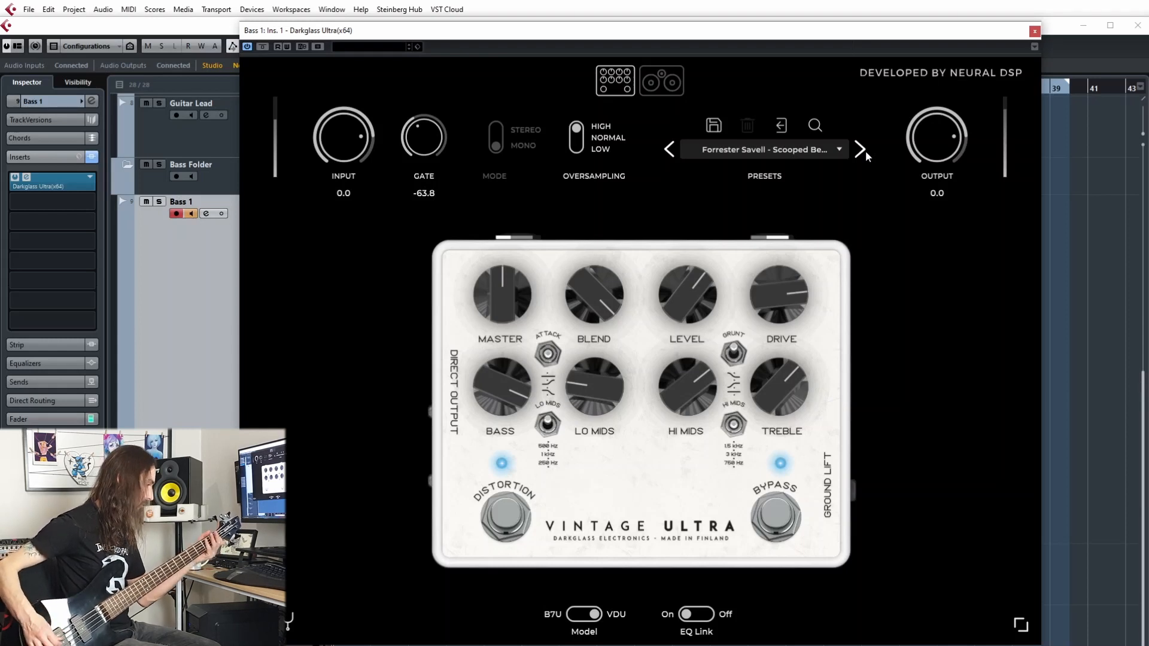
left_click(865, 150)
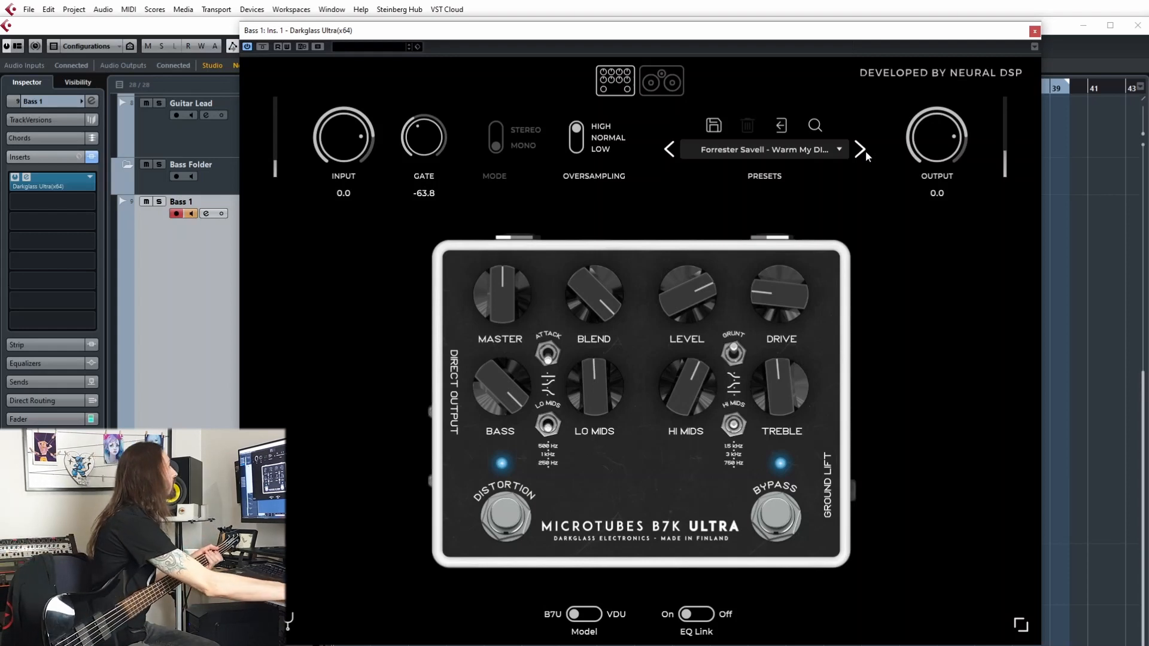
Audition the Henrik Udd presets from Clean Bass Guitar to Udds Bass B7U, and go back to Synth Distortion
left_click(865, 151)
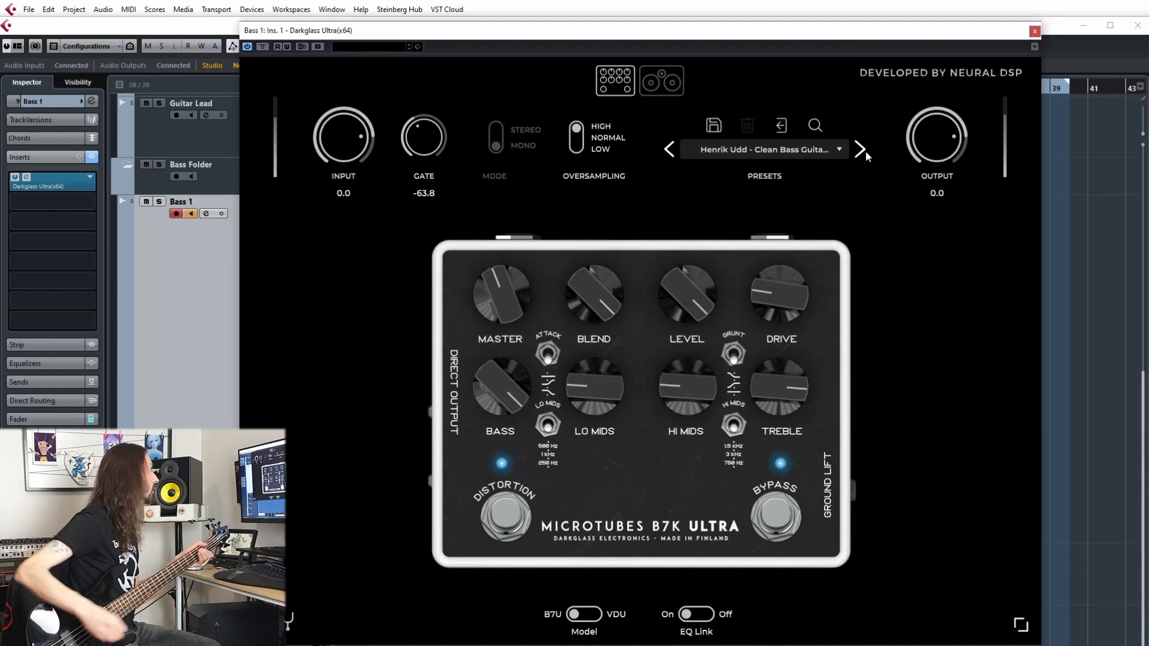
left_click(865, 151)
left_click(866, 151)
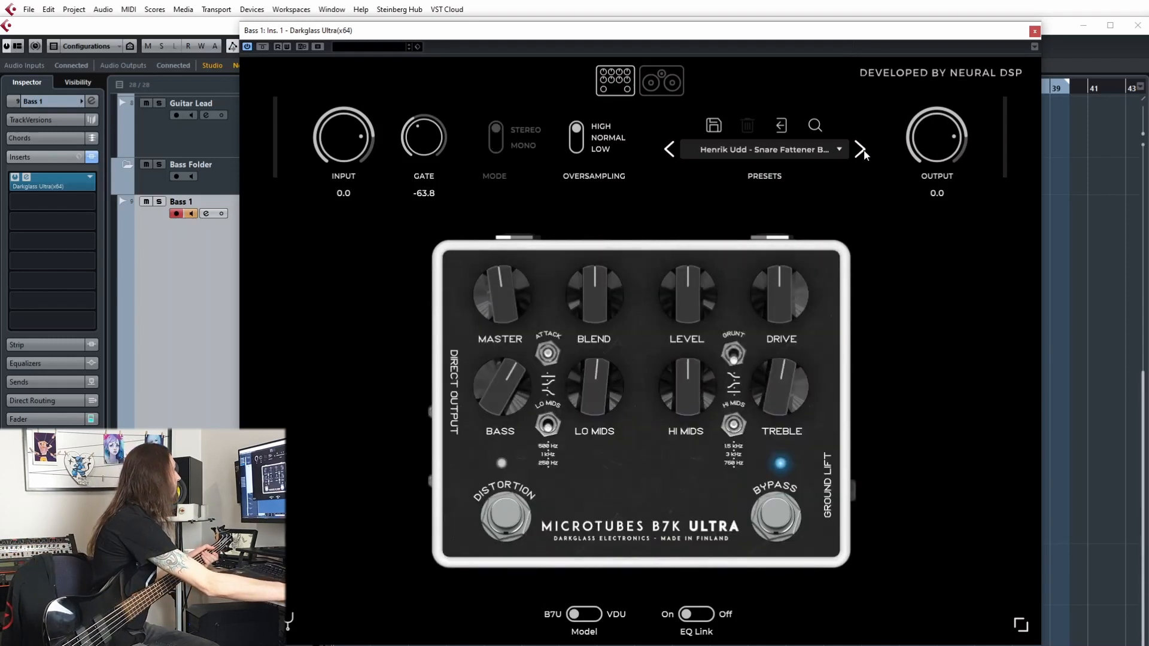
left_click(865, 150)
left_click(866, 151)
left_click(685, 152)
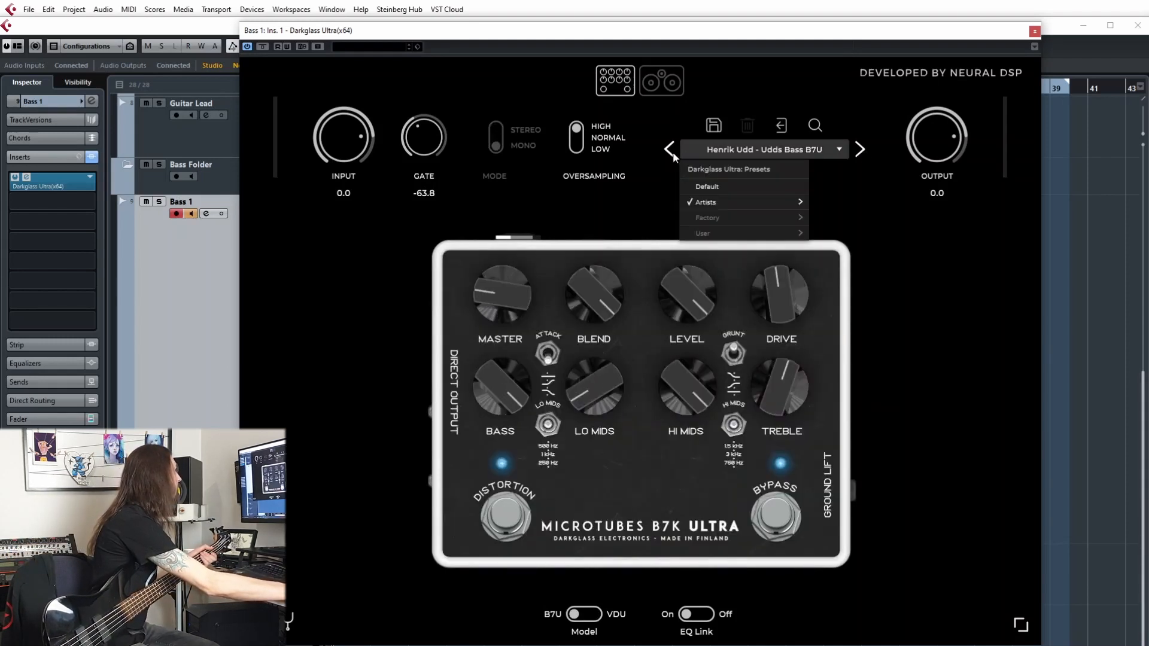
left_click(669, 150)
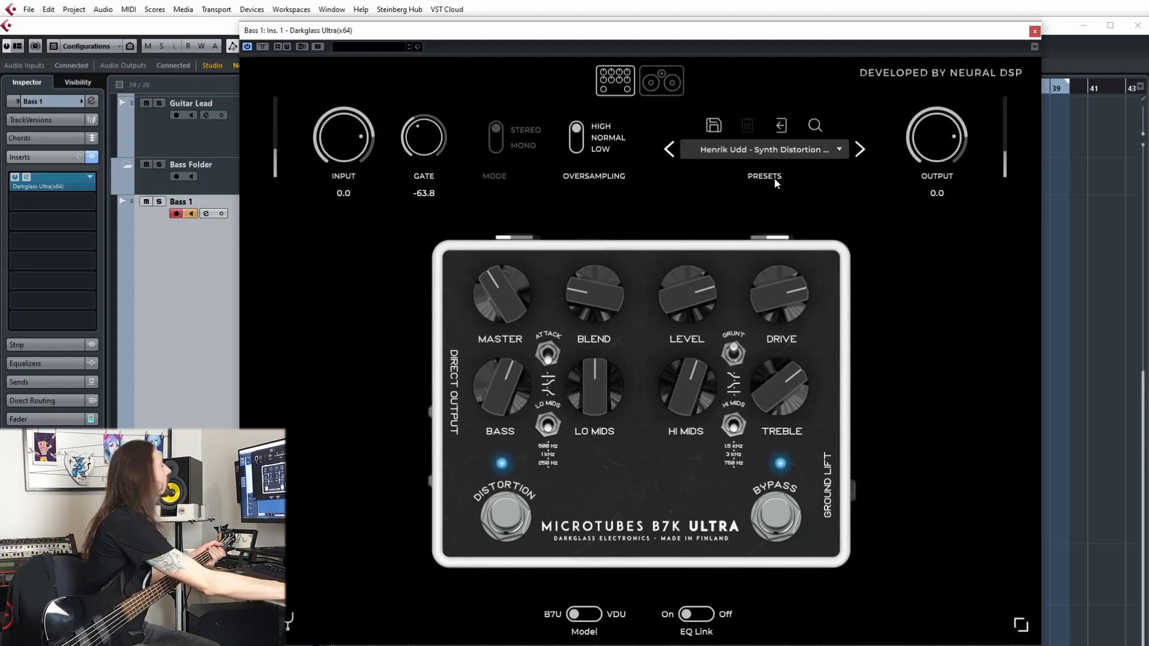
Advance through the presets from Henrik Udd - Udds Bass B7U to Jon Stockman - Bass 4 VDU
left_click(859, 151)
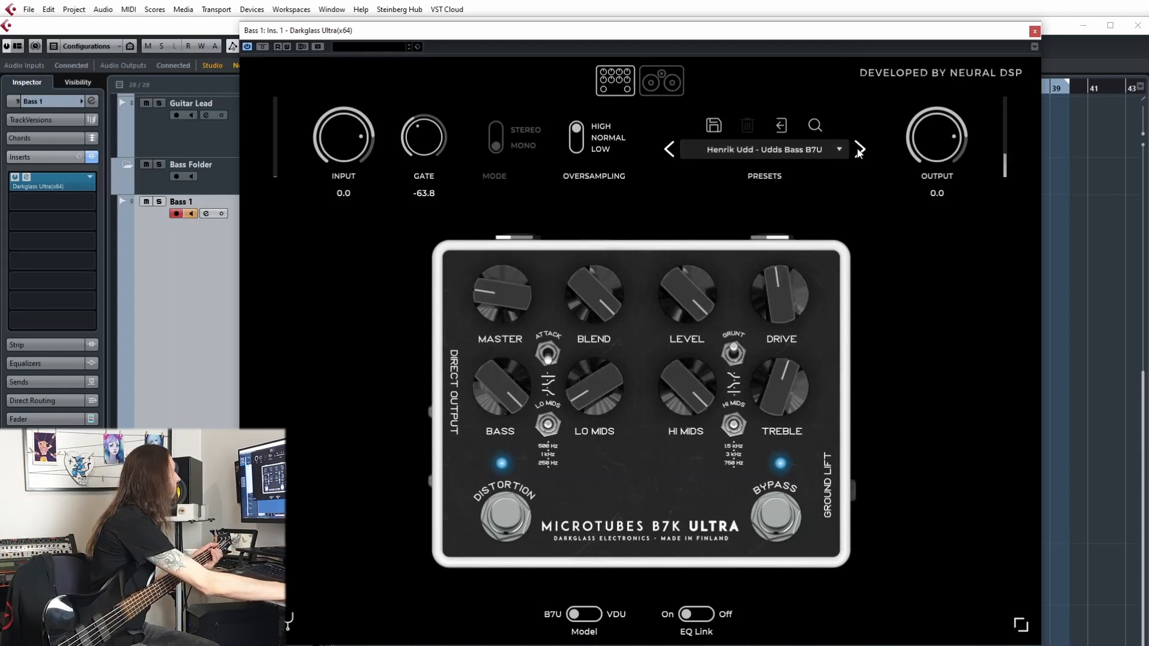
left_click(859, 150)
left_click(858, 149)
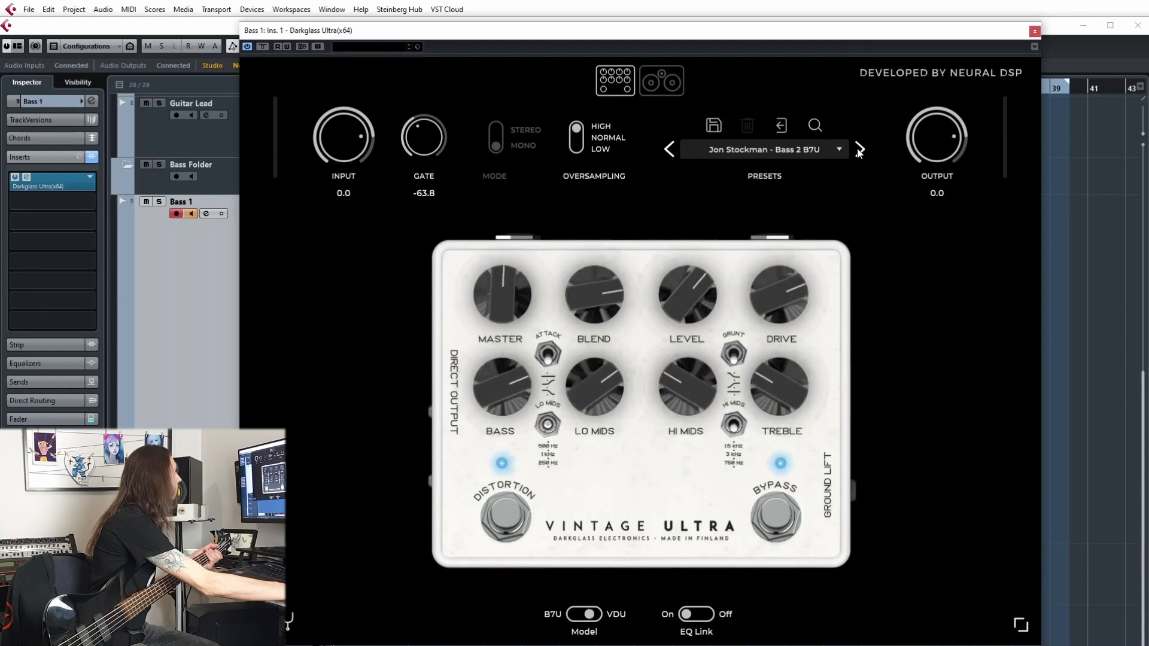
left_click(858, 150)
left_click(858, 149)
left_click(859, 150)
left_click(858, 150)
left_click(858, 150)
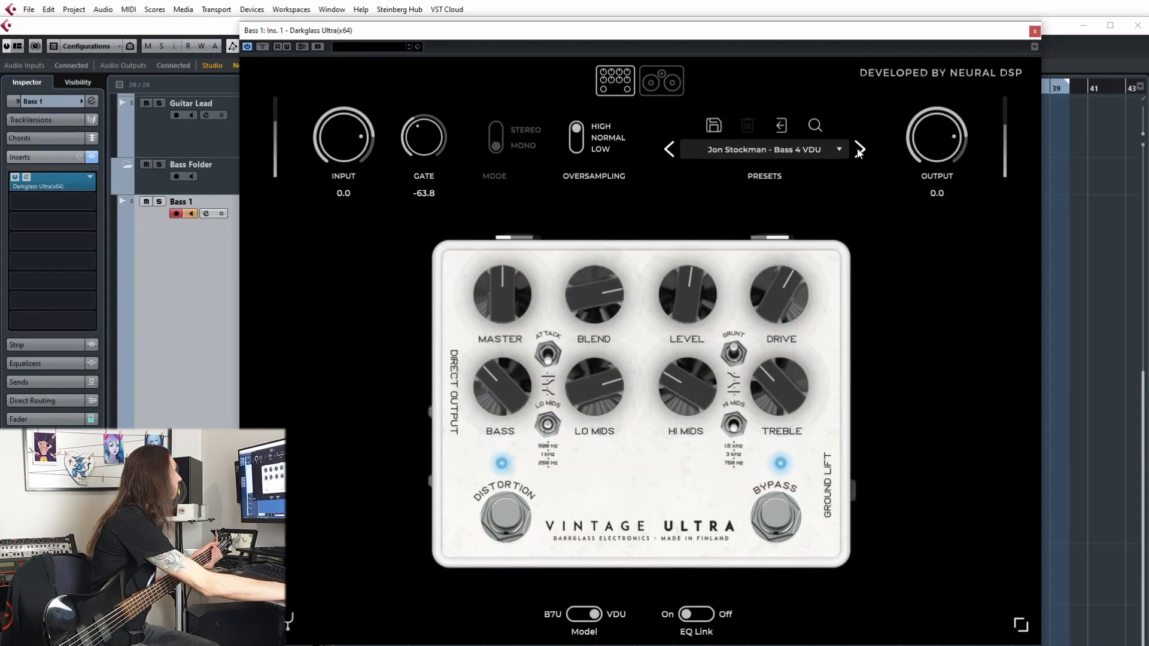
Advance through the Nolly Getgood presets, including No Cab Sim, and on to the Alex Webster preset
left_click(858, 150)
left_click(858, 149)
left_click(858, 150)
left_click(858, 149)
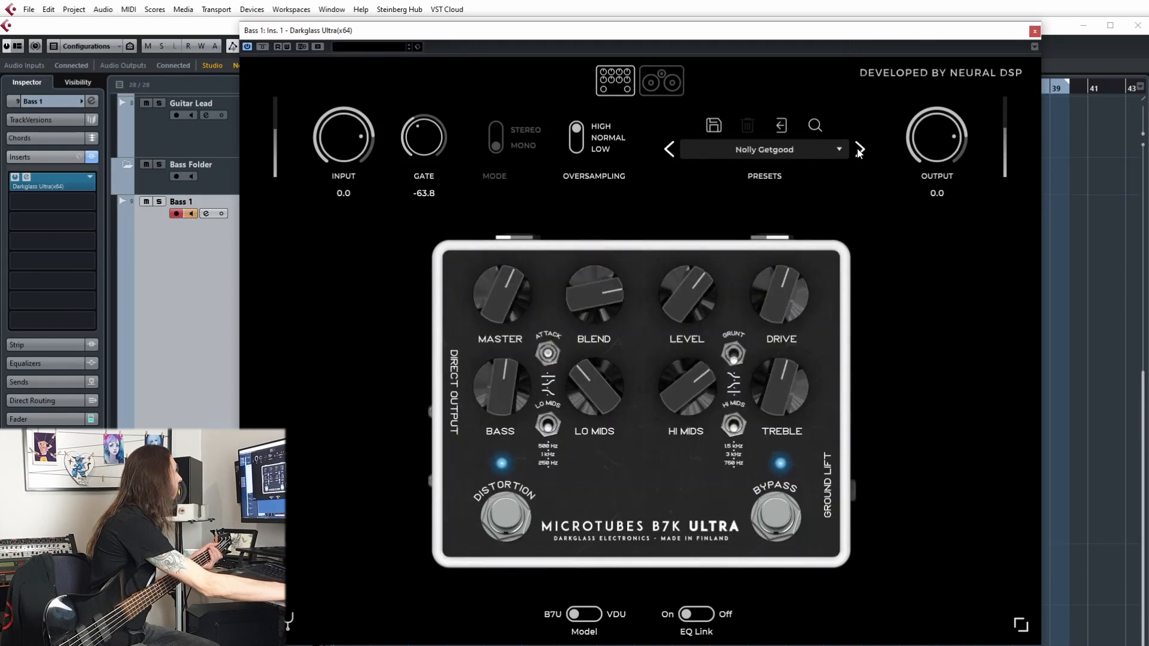
left_click(858, 149)
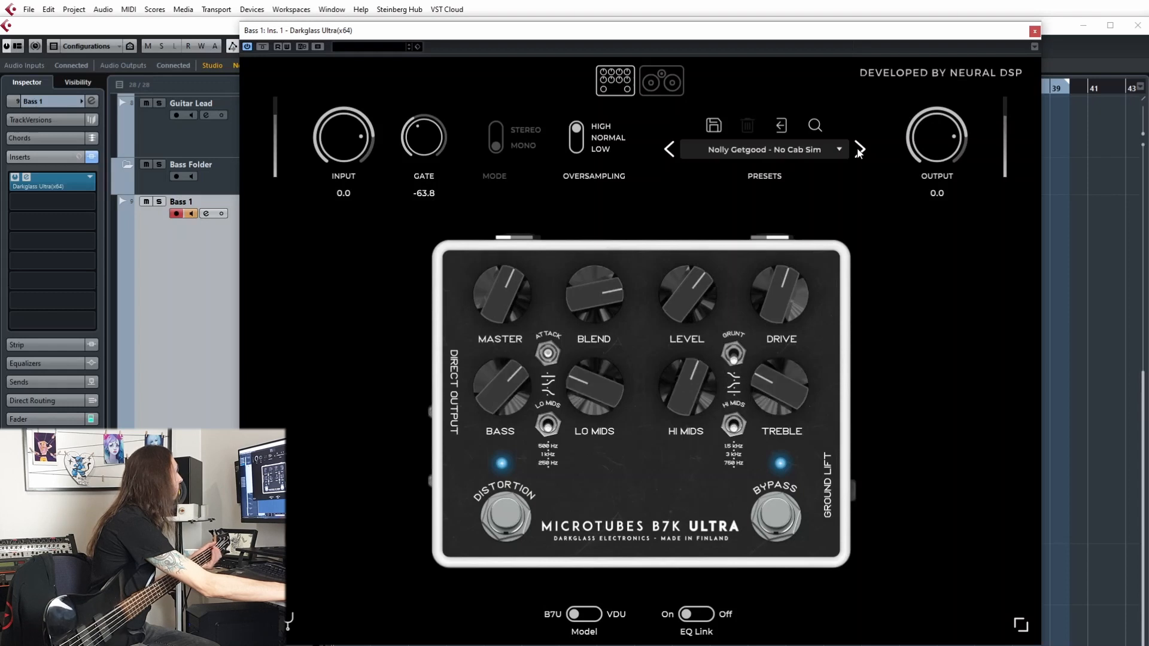
left_click(859, 149)
left_click(858, 149)
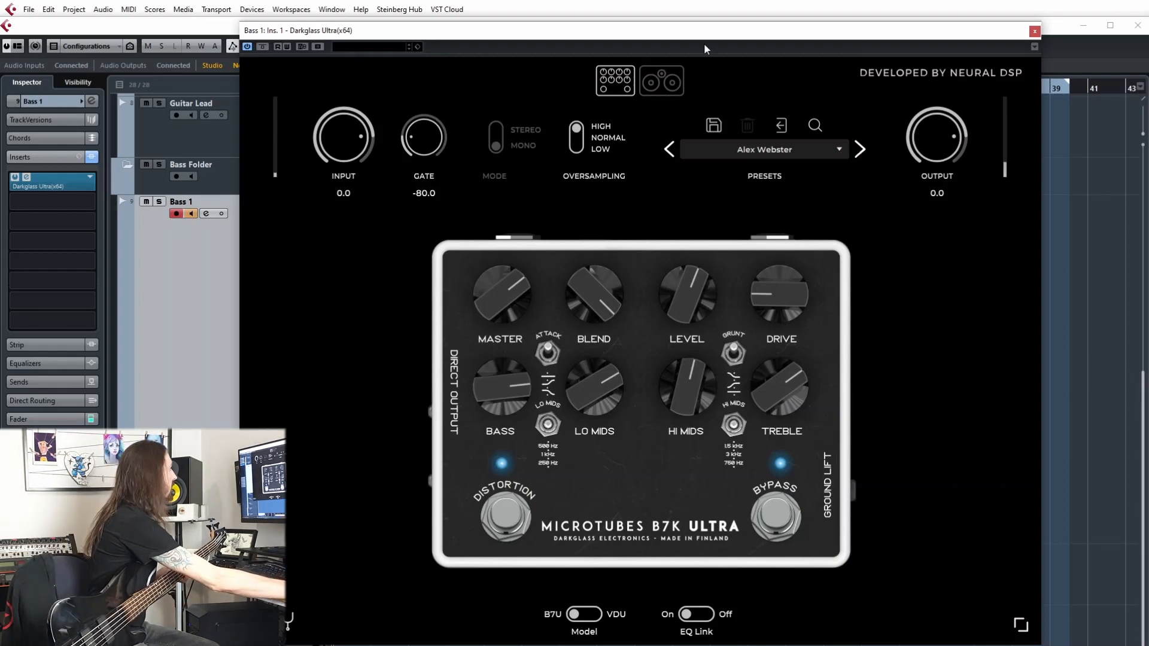
Show the cabinet view and step forward through the presets to Forrester Savell's Bigger Is Bet... preset
left_click(673, 71)
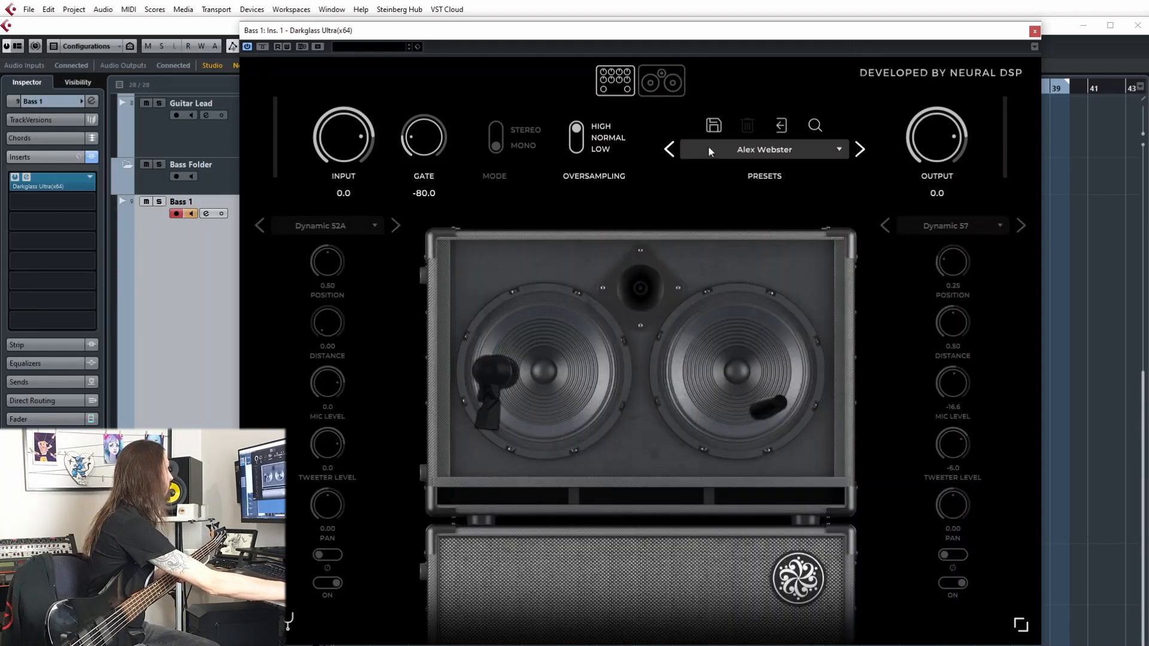
left_click(855, 155)
left_click(856, 153)
left_click(856, 153)
left_click(857, 152)
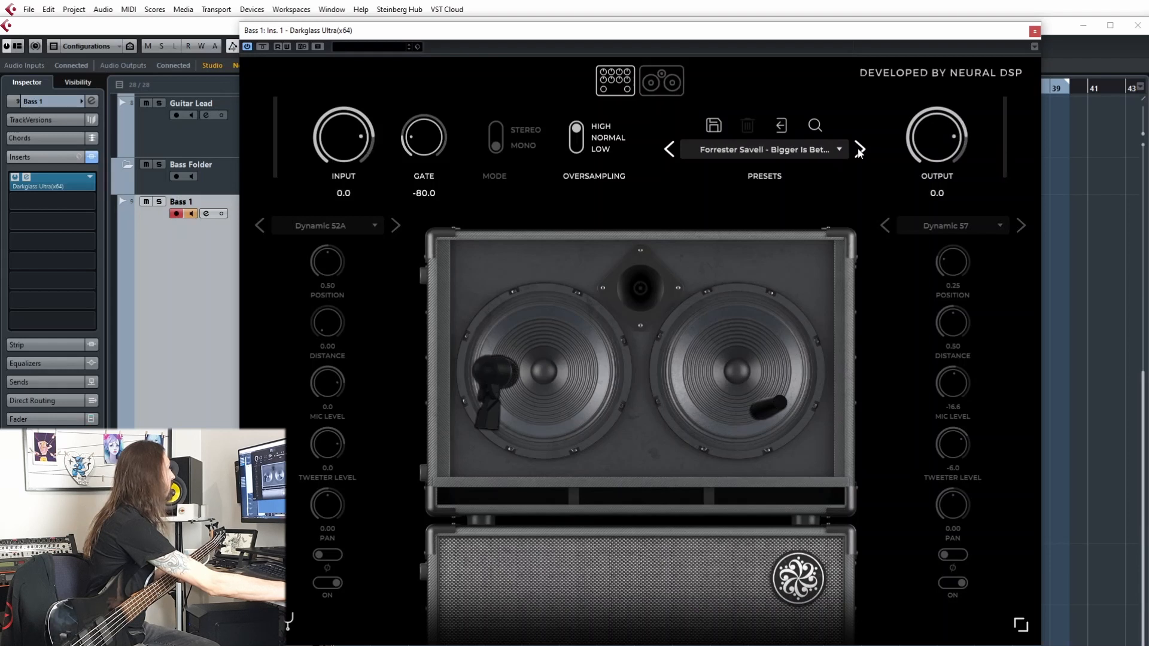
With the cabinet view shown, step through the other Forrester Savell presets to Henrik Udd's Clean Bass Guitar preset
left_click(858, 152)
left_click(859, 153)
left_click(858, 153)
left_click(859, 152)
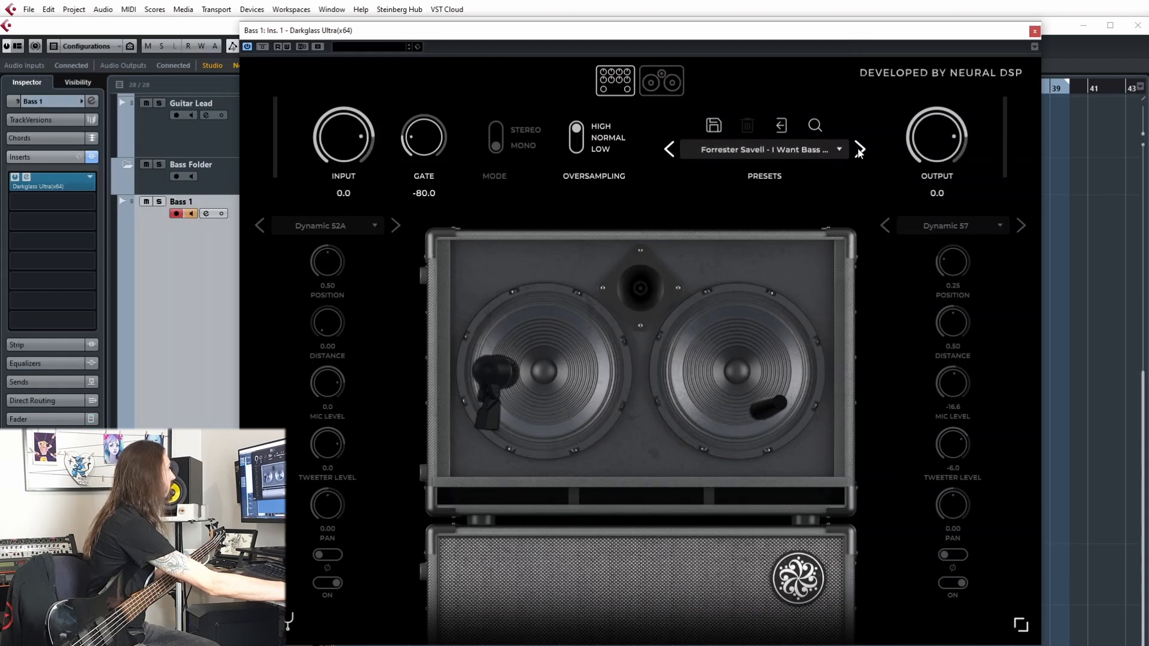
left_click(859, 153)
left_click(859, 153)
left_click(859, 153)
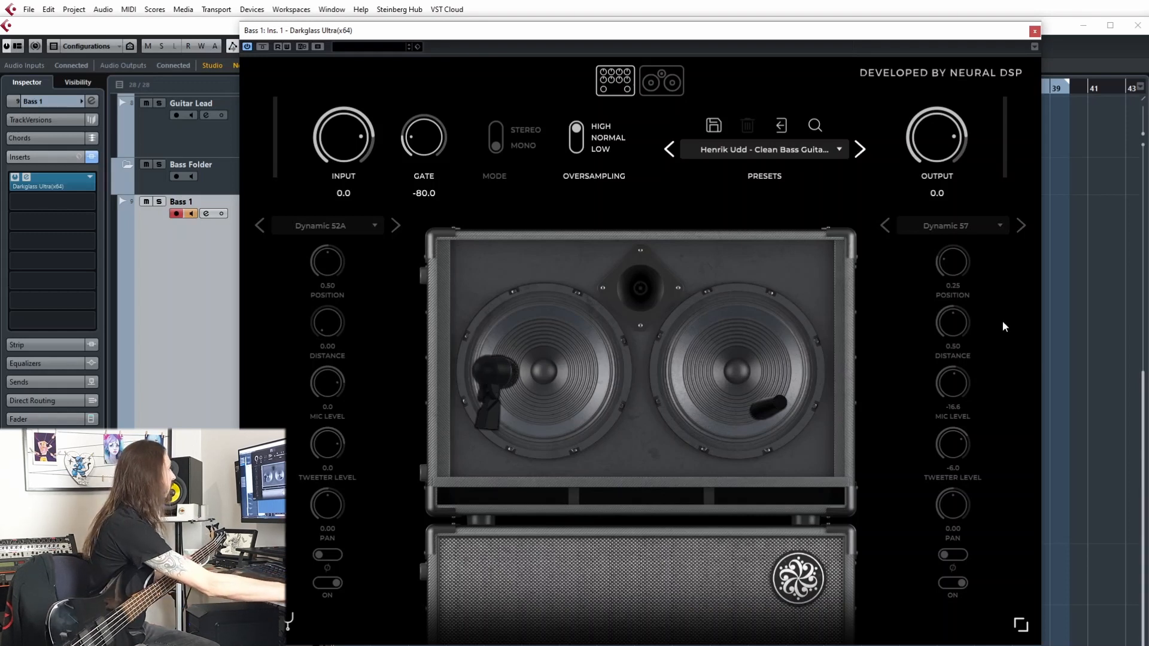
Step forward through the Henrik Udd and Jon Stockman presets to load Jon Stockman - Bass 6 B7U
left_click(861, 153)
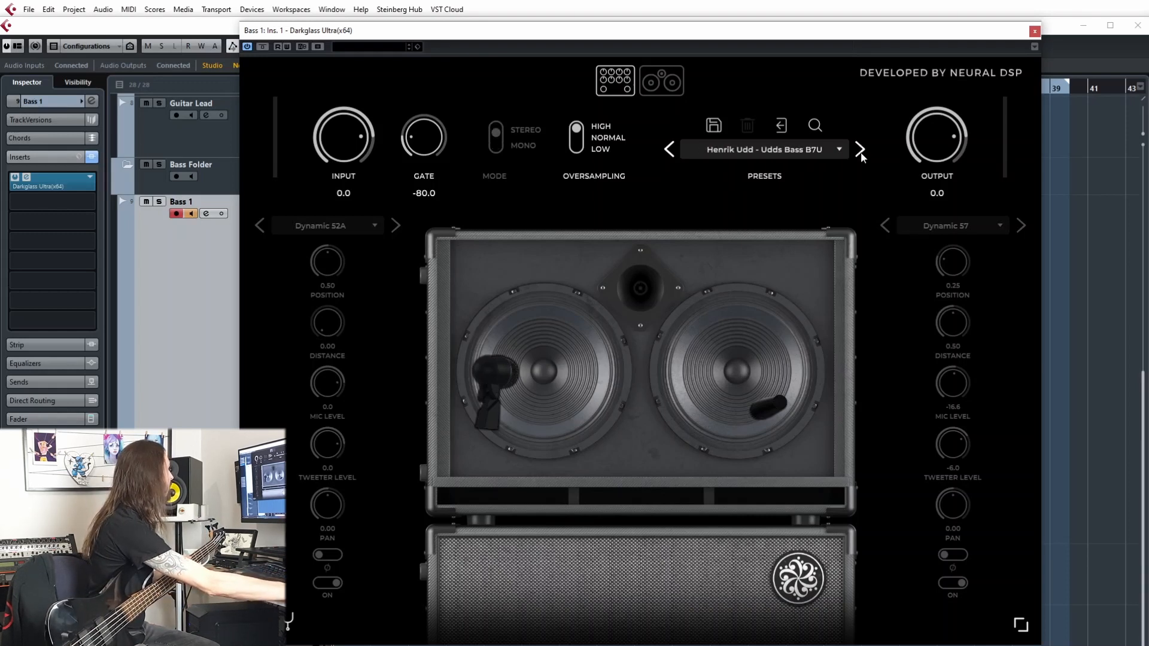
left_click(860, 153)
left_click(860, 153)
left_click(860, 153)
left_click(859, 153)
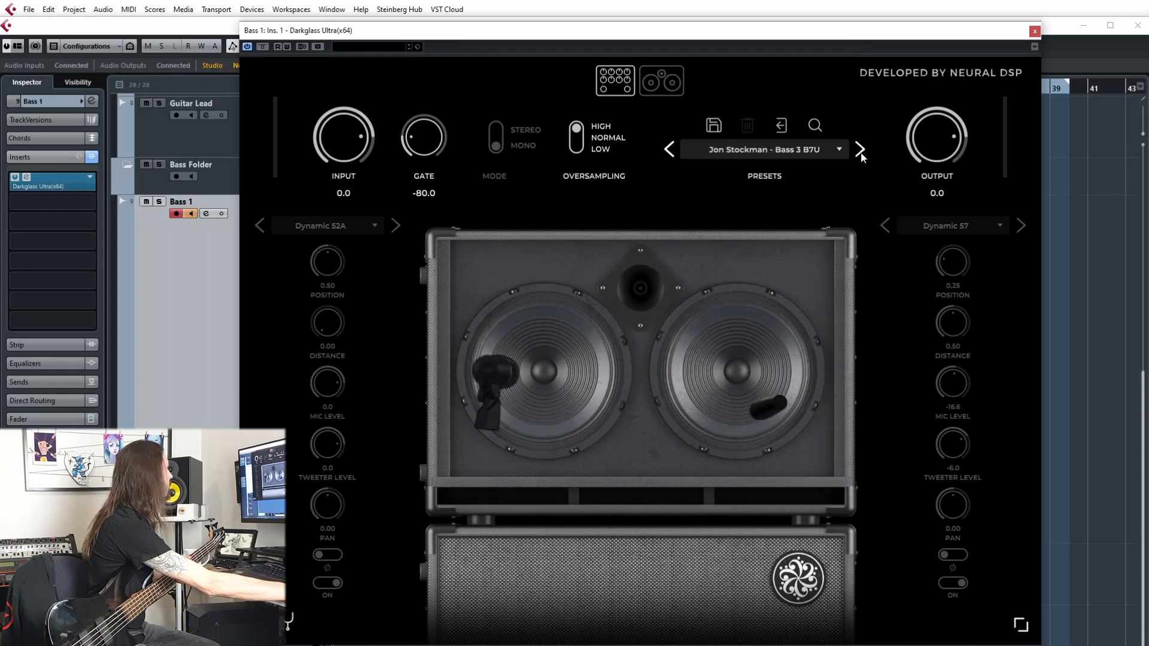
left_click(860, 152)
left_click(860, 153)
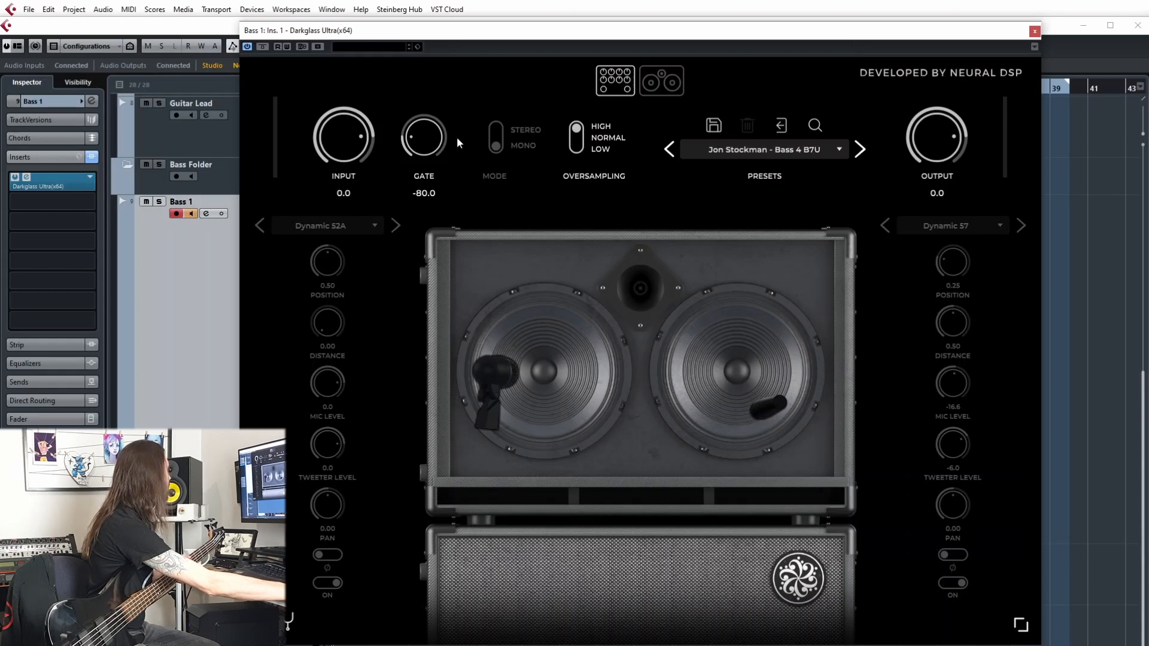
left_click(862, 149)
left_click(862, 148)
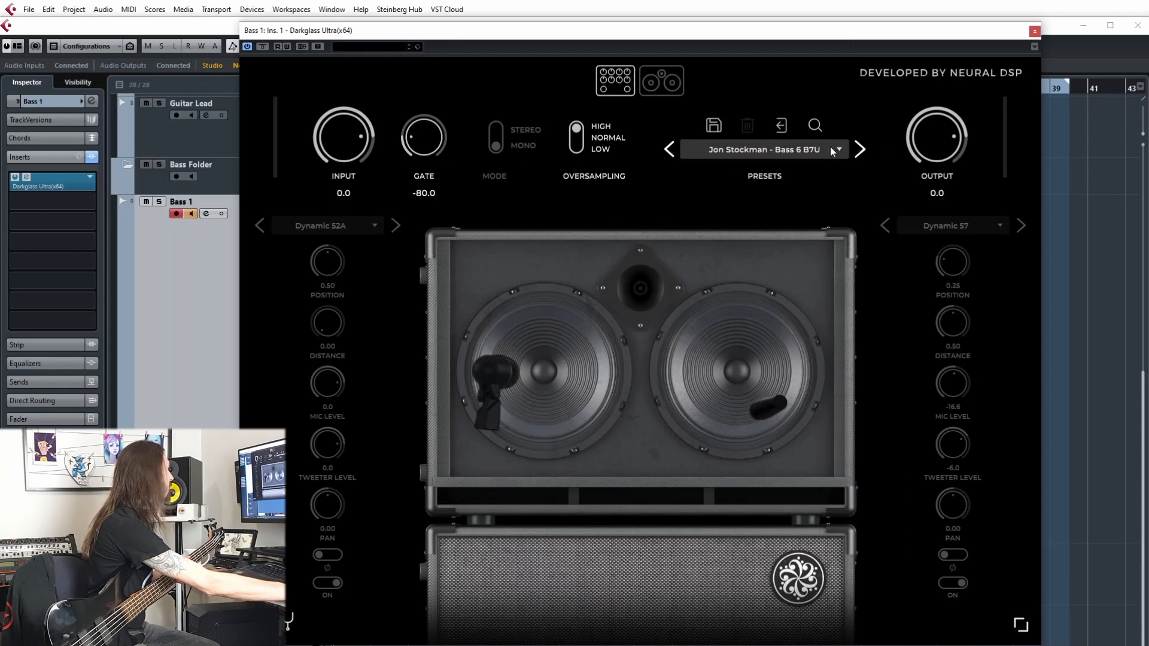
Load the Default preset and switch from the cabinet view to the pedal view
left_click(832, 150)
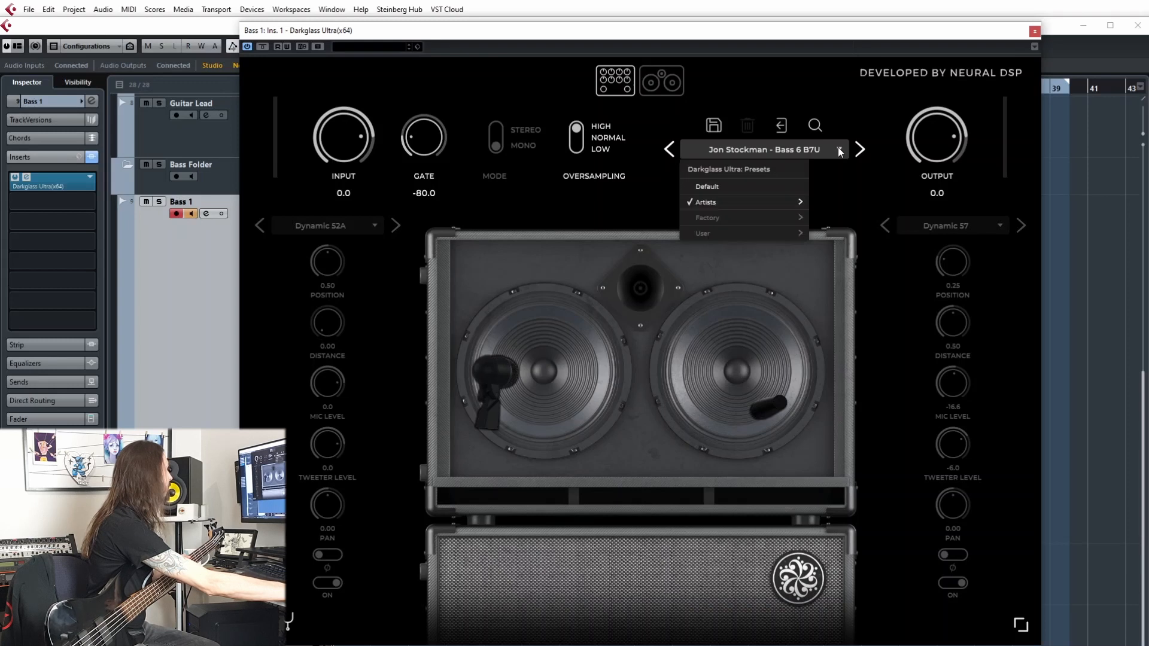
left_click(704, 187)
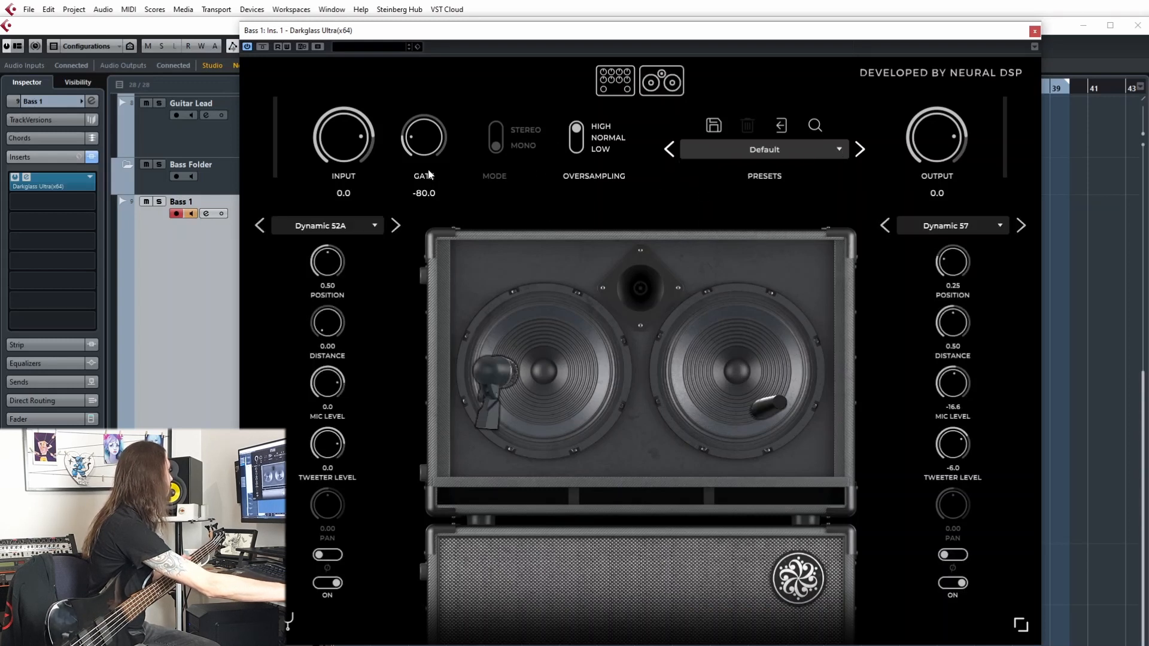
left_click(606, 90)
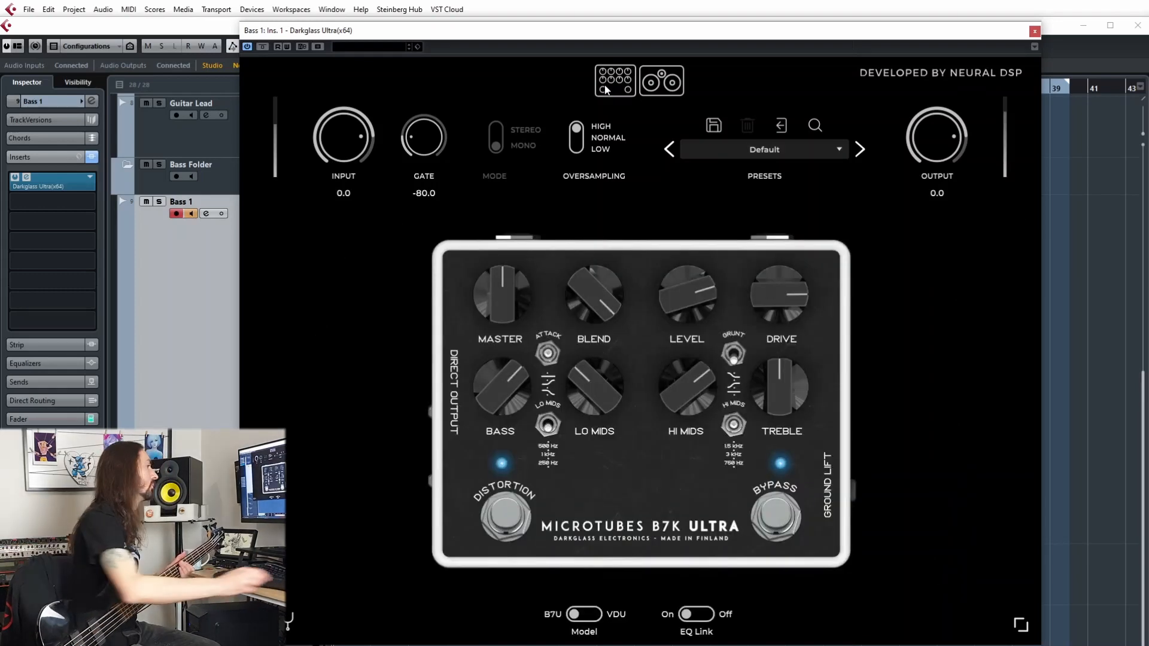
Raise the pedal's Drive to about four o'clock and change the model from B7U to VDU
mouse_move(757, 299)
left_mouse_down()
mouse_move(753, 252)
mouse_move(752, 280)
left_mouse_up()
left_click(586, 616)
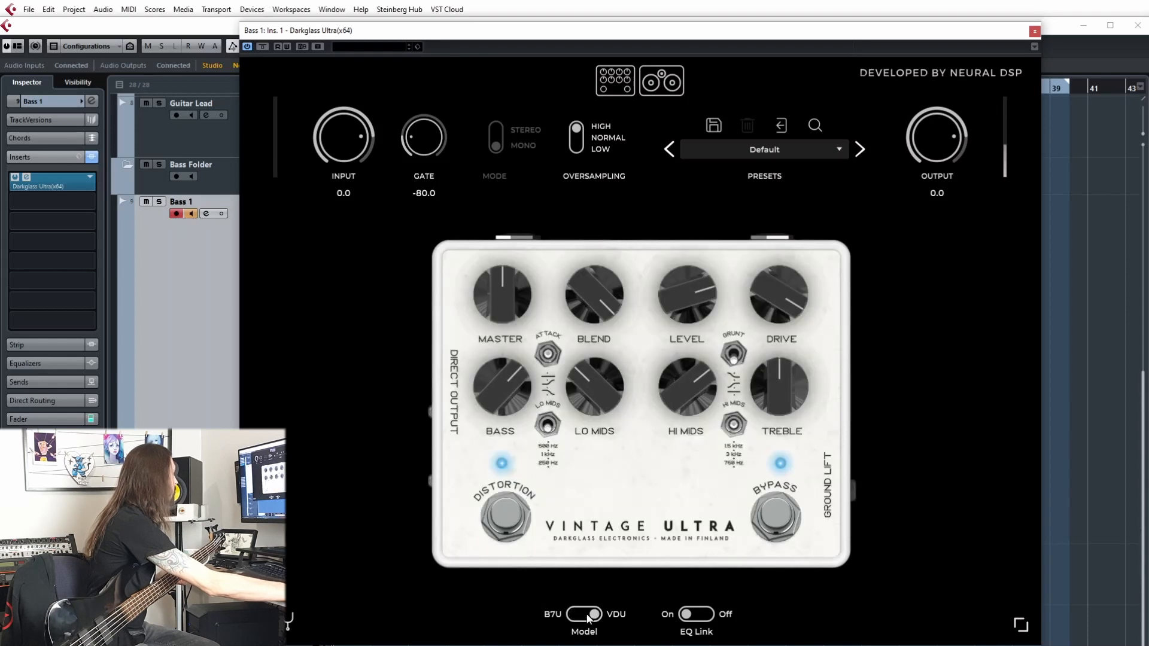
Raise the noise gate to -52.2, lower the Blend to about three o'clock, and close the plugin window
left_click_drag(411, 133, 409, 115)
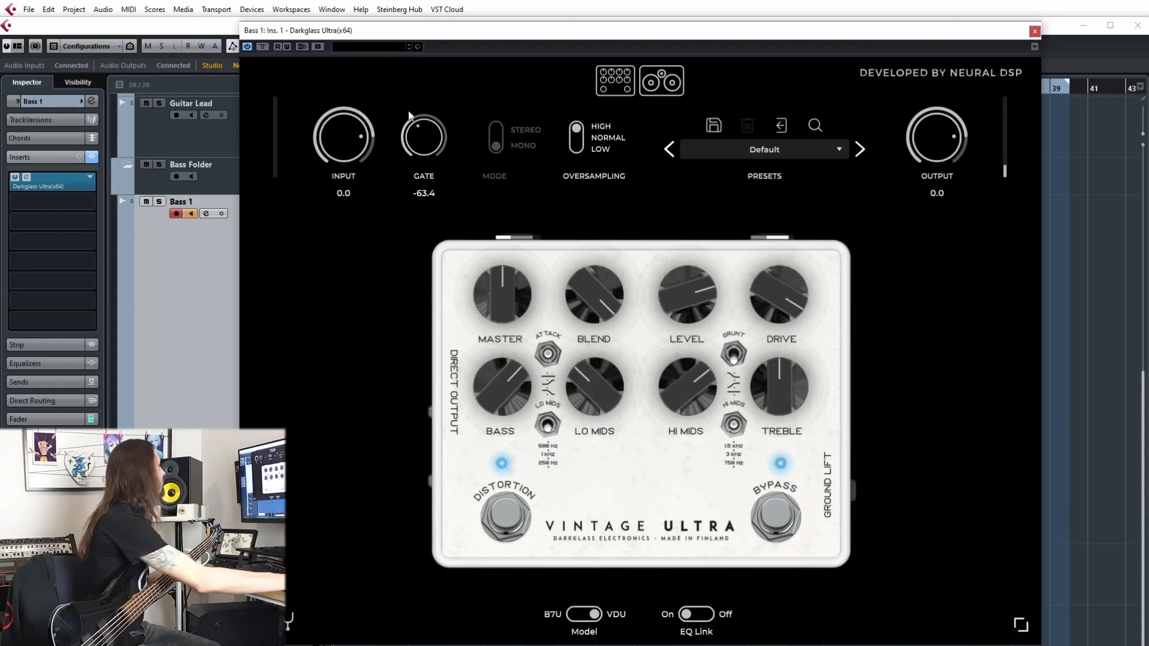
left_click_drag(411, 132, 407, 115)
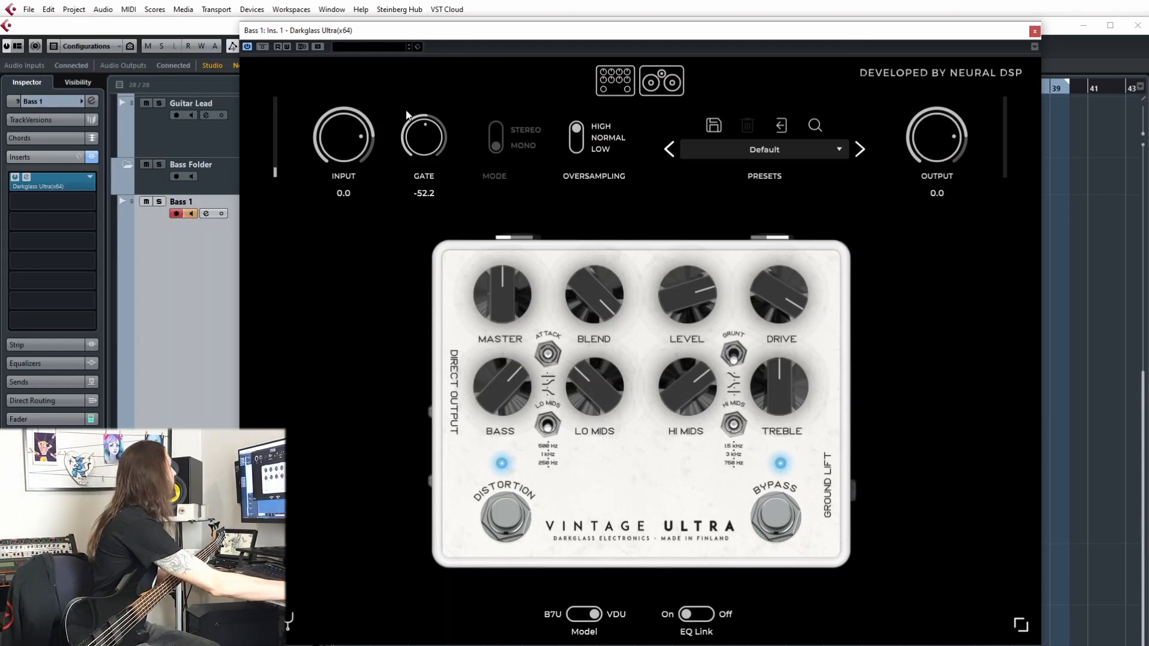
left_click_drag(582, 295, 582, 323)
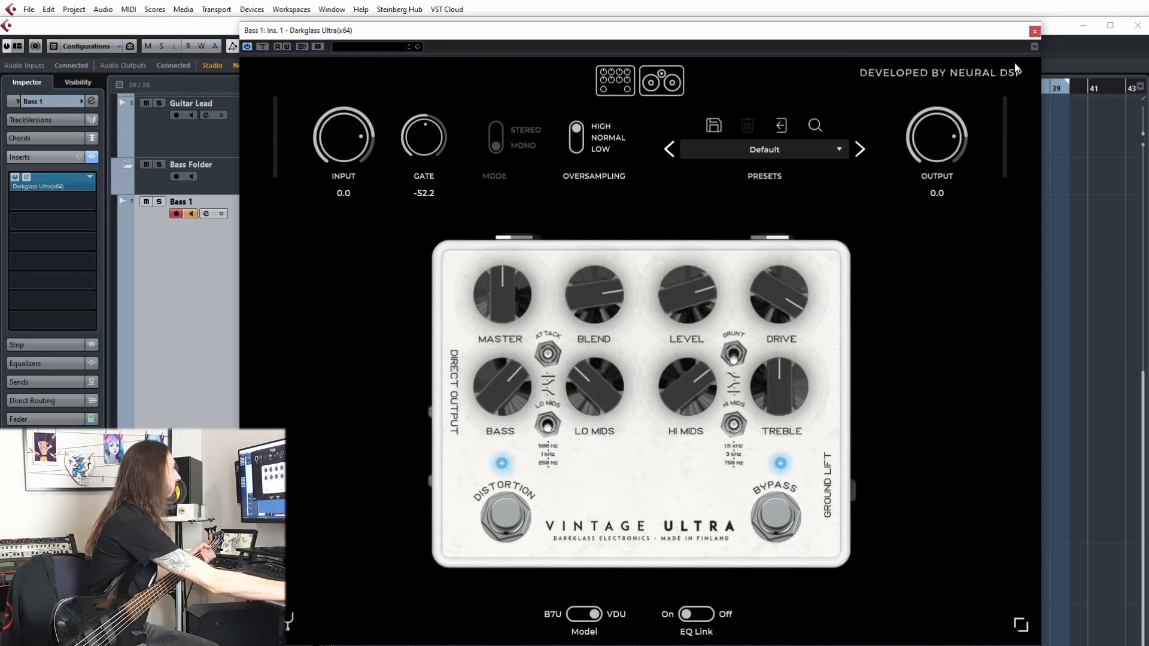
left_click(1035, 31)
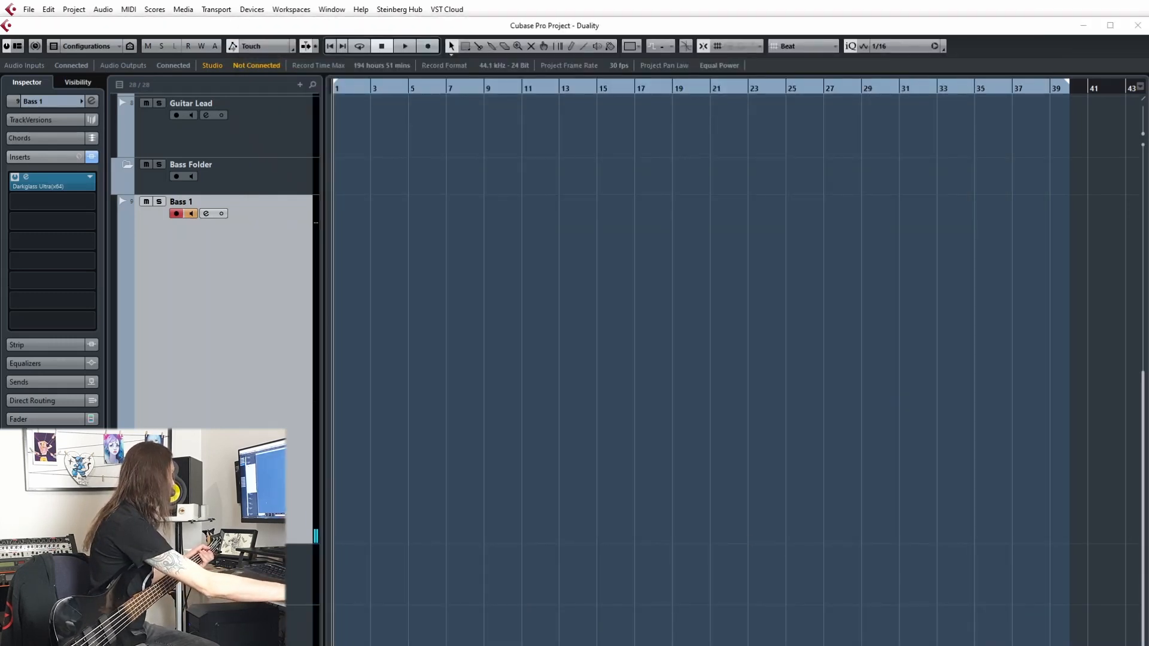
Look over the guitar and bass tracks in the project arrangement
scroll(736, 370, "up", 8)
scroll(736, 370, "down", 3)
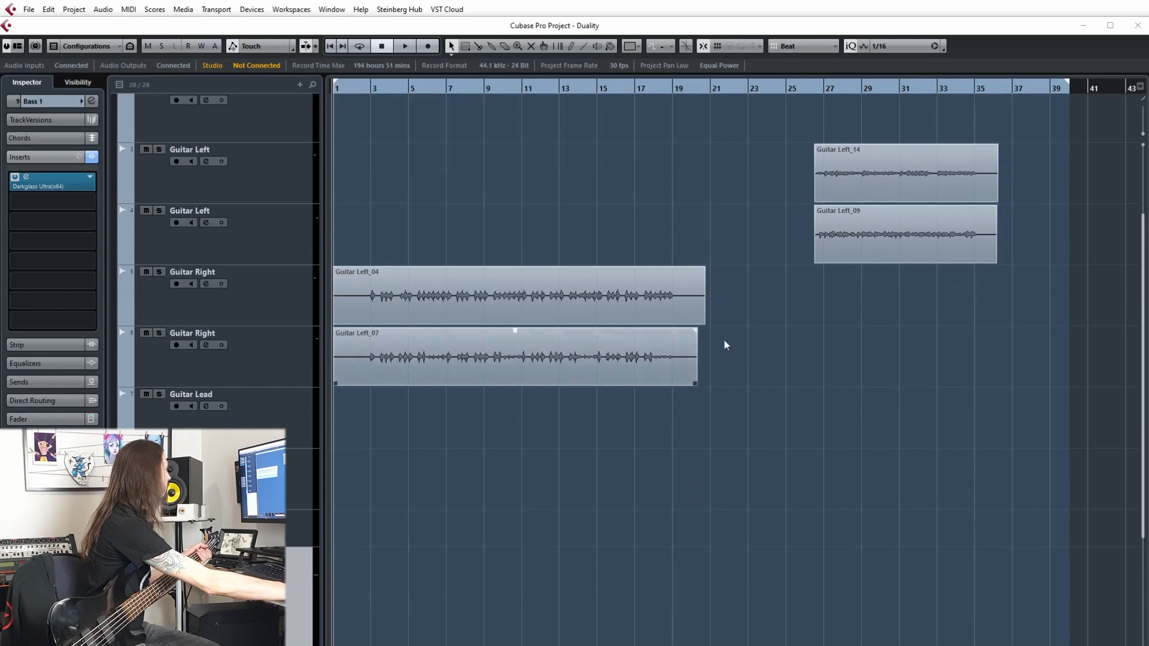
scroll(561, 449, "up", 3)
scroll(560, 445, "down", 7)
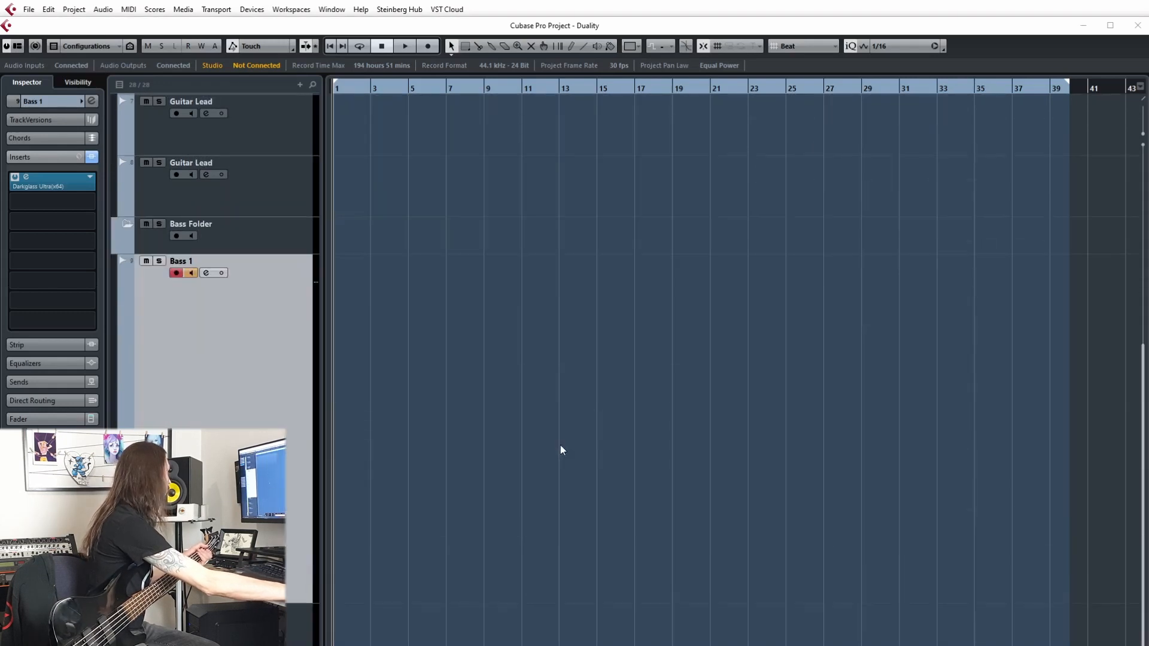
scroll(560, 445, "up", 2)
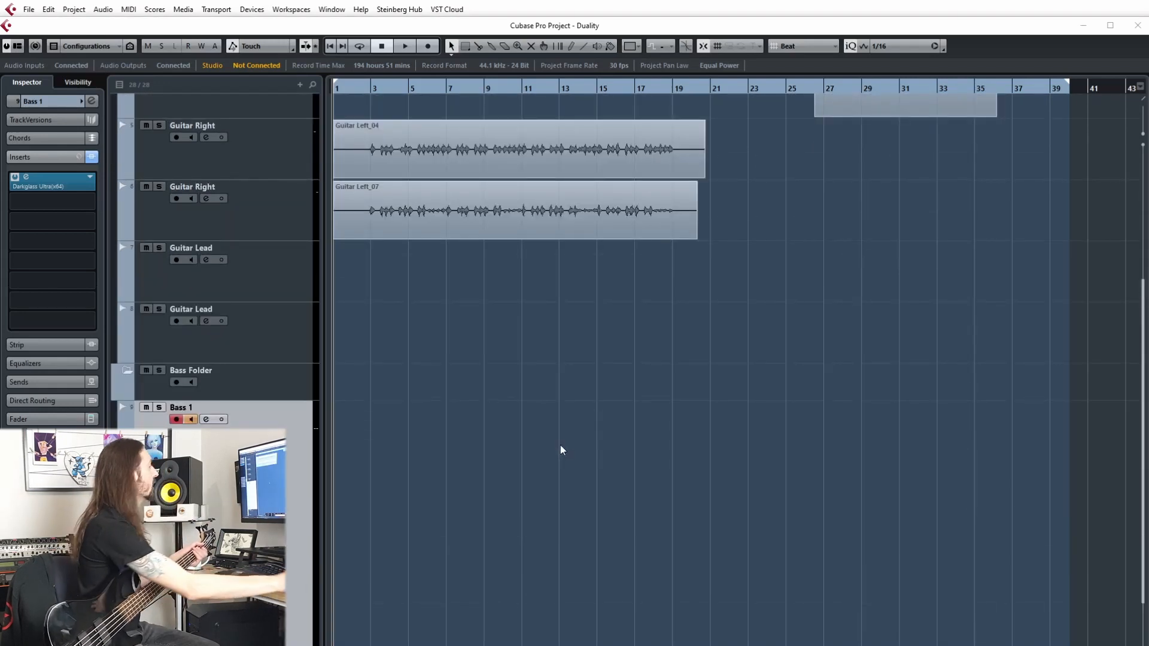
scroll(622, 374, "down", 2)
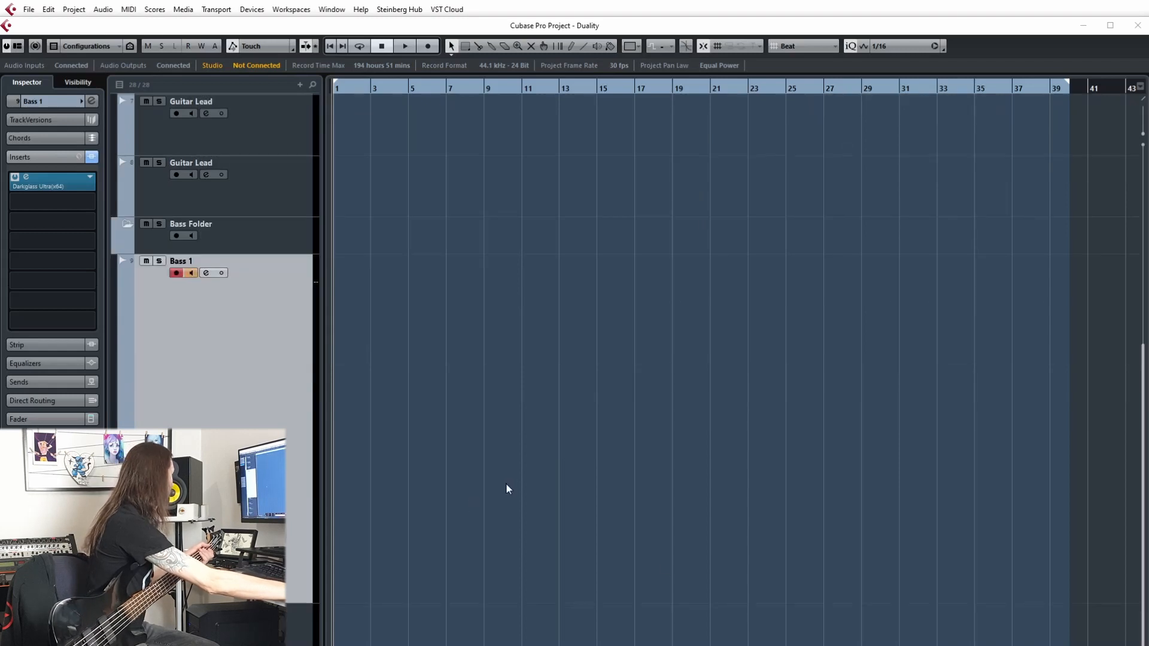
scroll(506, 487, "down", 2)
scroll(509, 489, "up", 5)
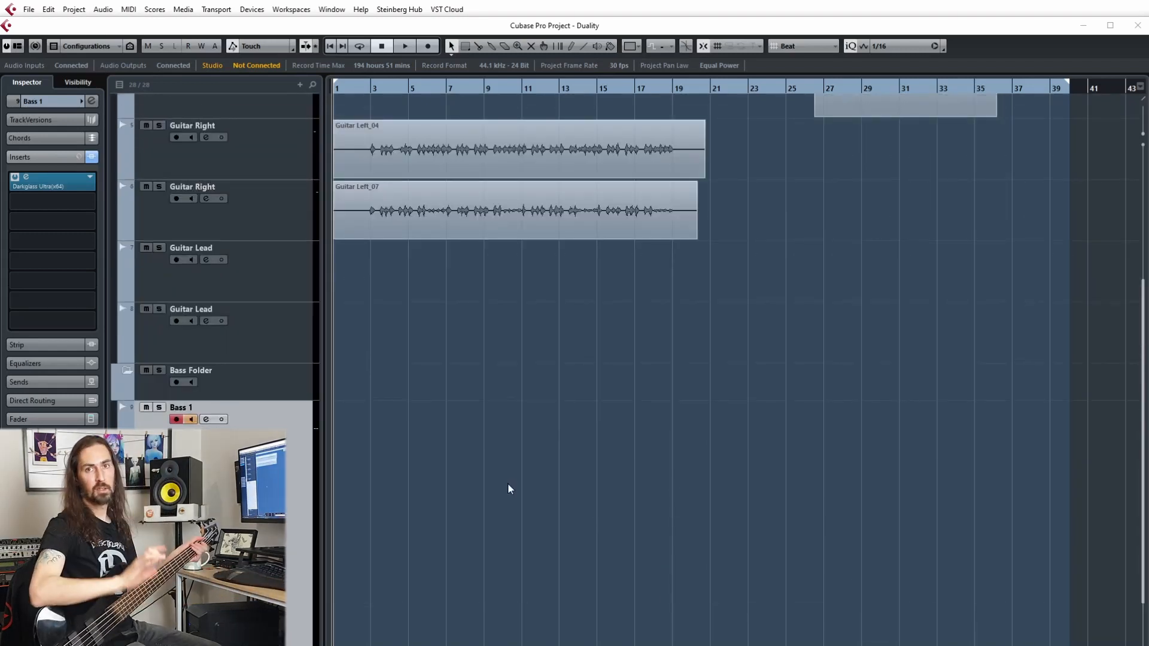